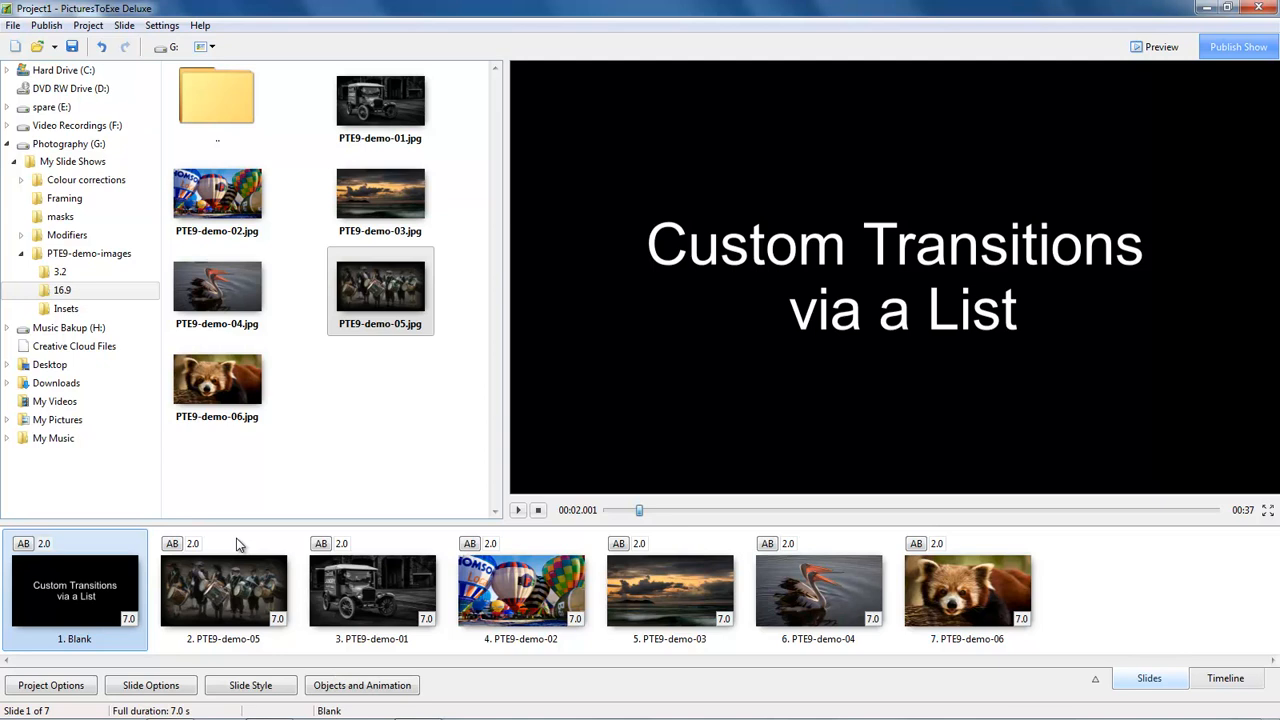
Step: Look through slides 2 to 6 of the slide show one after another
{"action": "left_click", "coordinate": [232, 597]}
{"action": "left_click", "coordinate": [332, 598]}
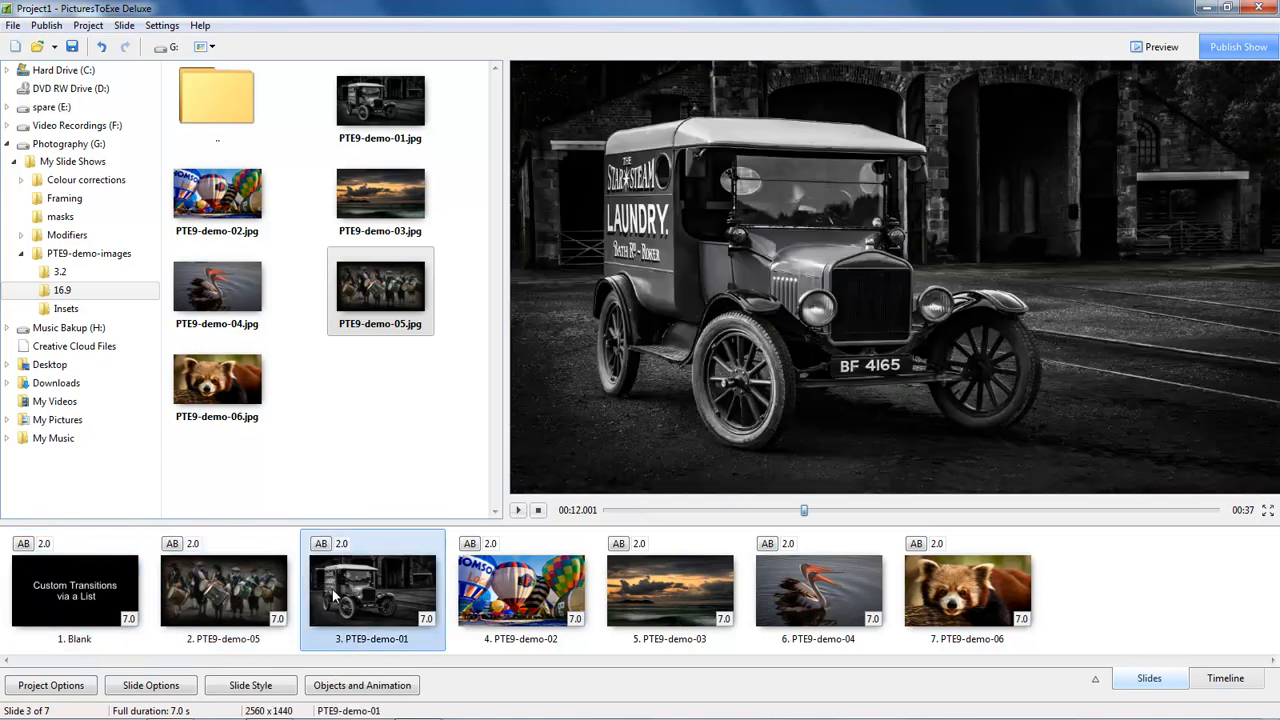
{"action": "left_click", "coordinate": [480, 598]}
{"action": "left_click", "coordinate": [663, 585]}
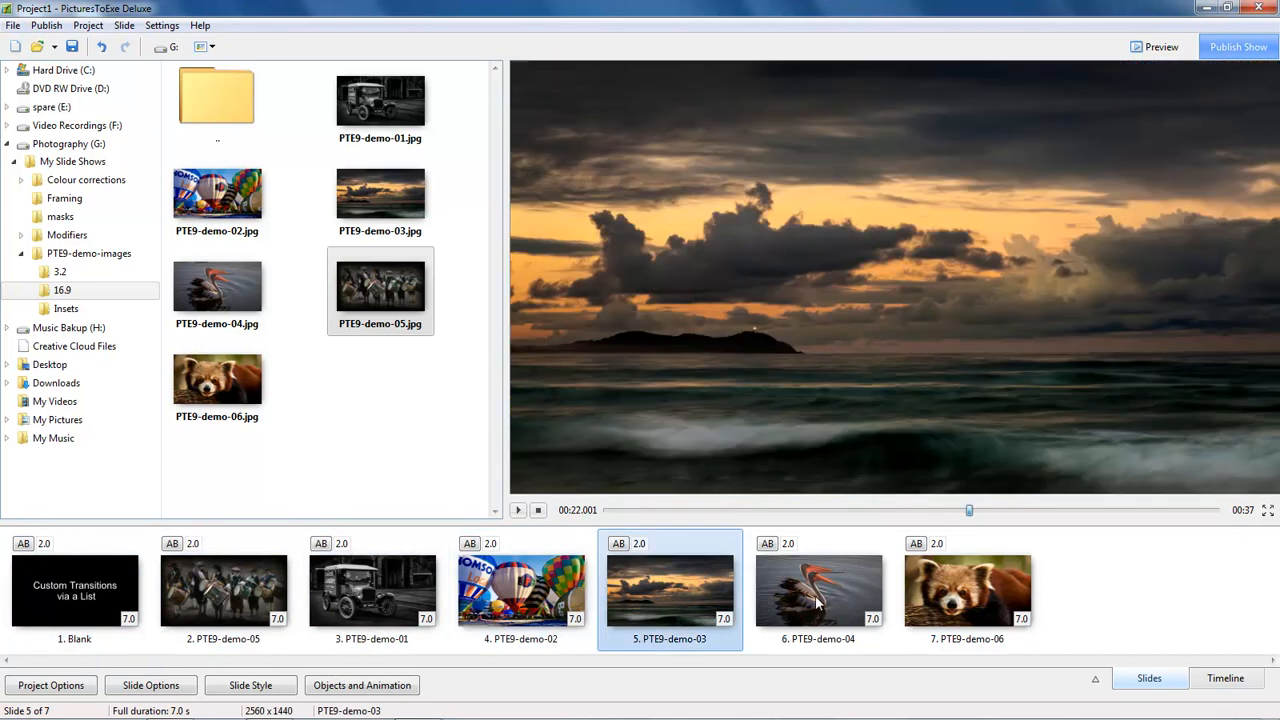
{"action": "left_click", "coordinate": [818, 604]}
Step: Create a new custom transition from the options of slide 7, with the variants mode set to Multiple variants - list
{"action": "left_click", "coordinate": [972, 603]}
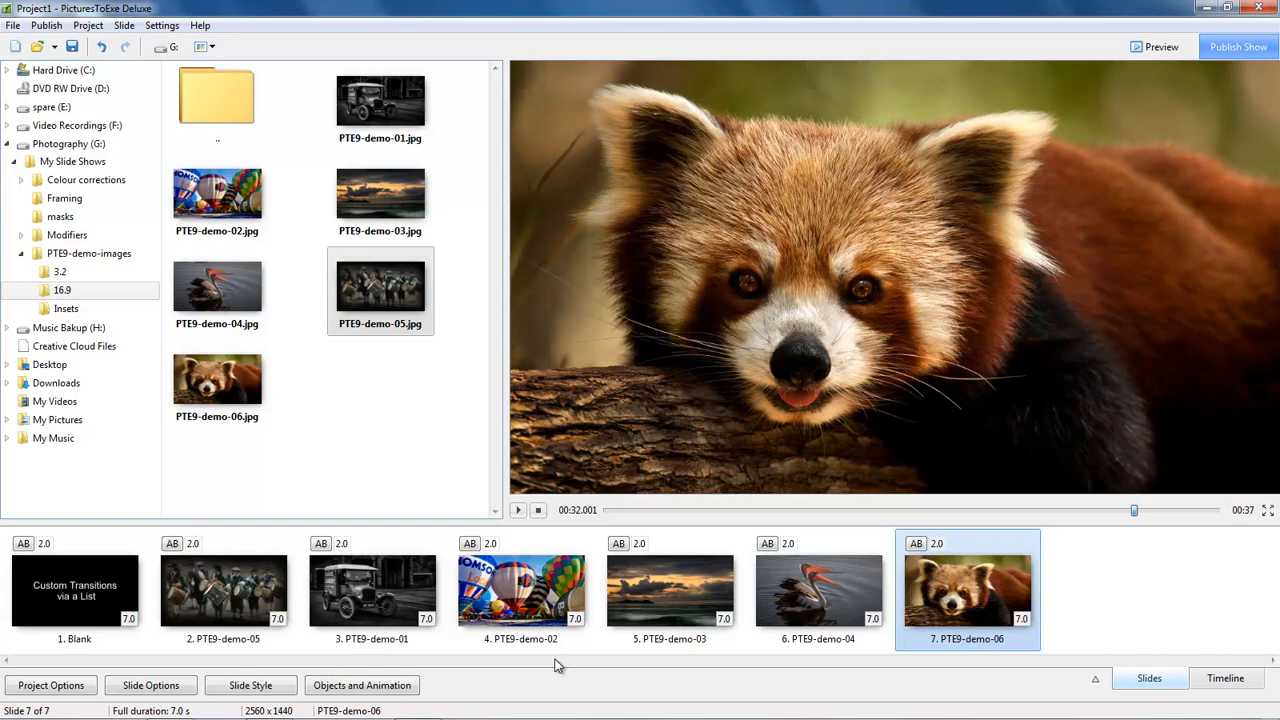
{"action": "left_click", "coordinate": [160, 690]}
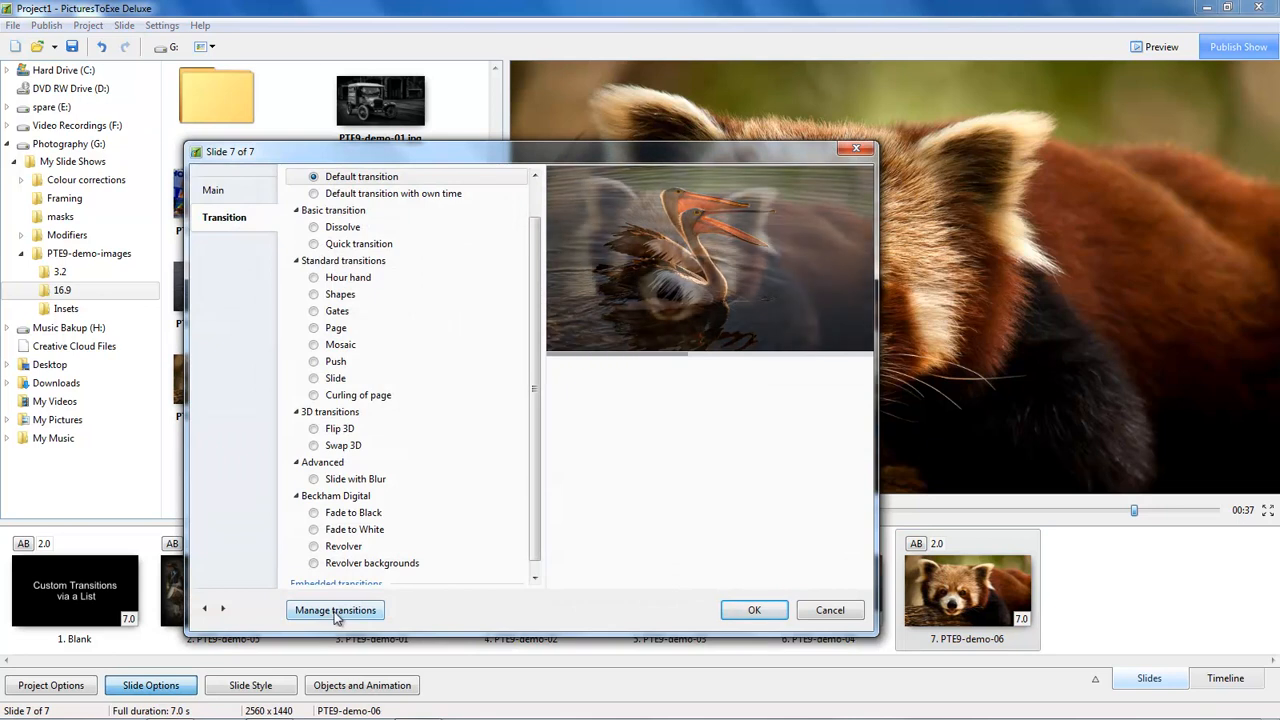
{"action": "left_click", "coordinate": [336, 612]}
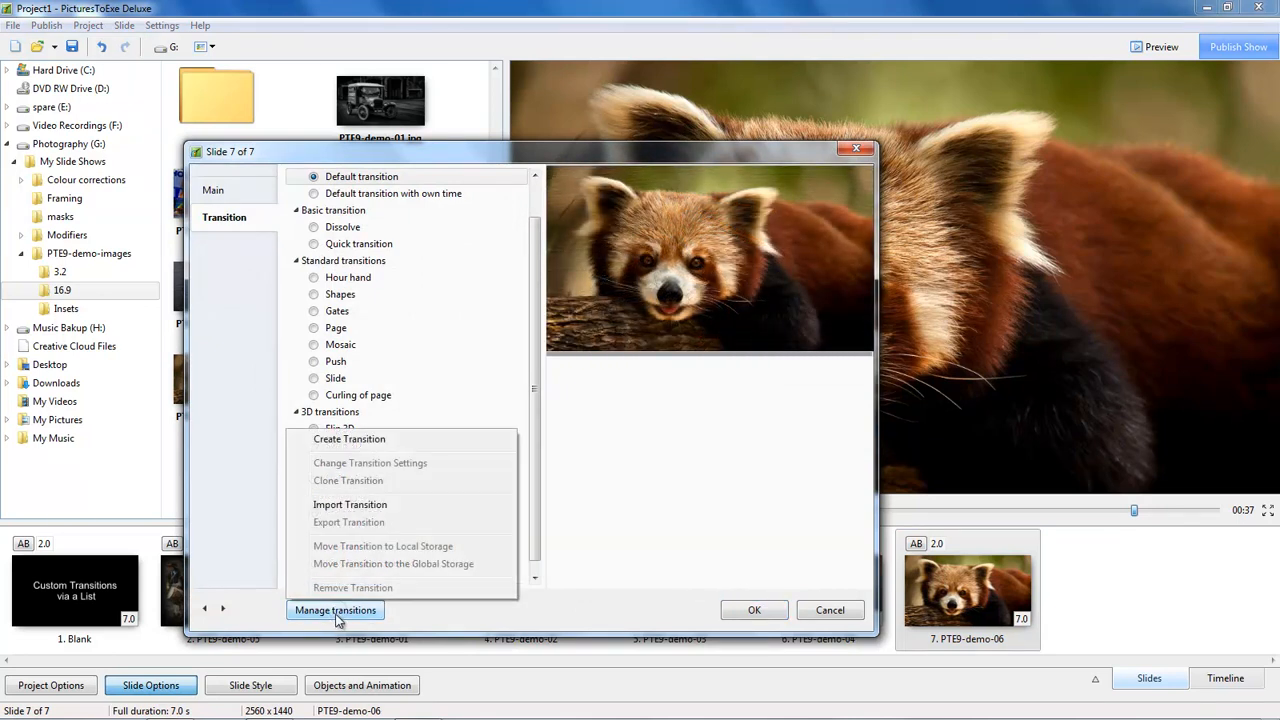
{"action": "left_click", "coordinate": [345, 439]}
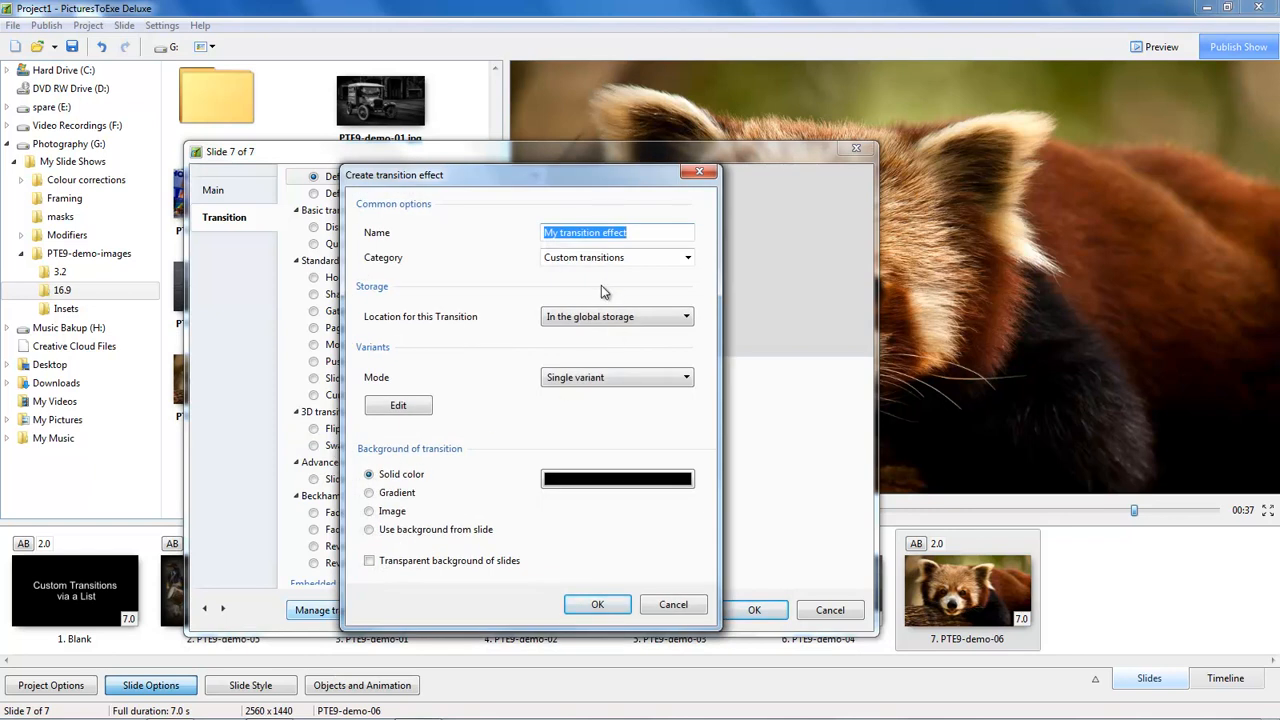
{"action": "left_click", "coordinate": [688, 385]}
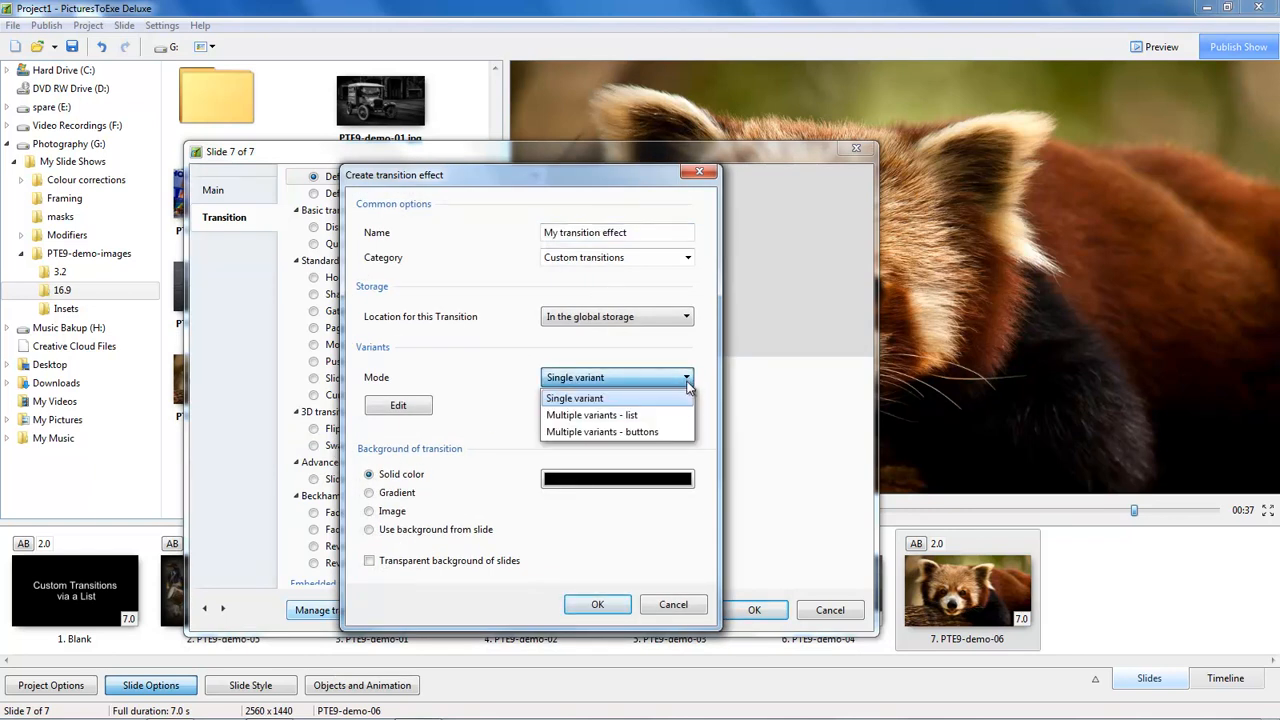
{"action": "left_click", "coordinate": [637, 418]}
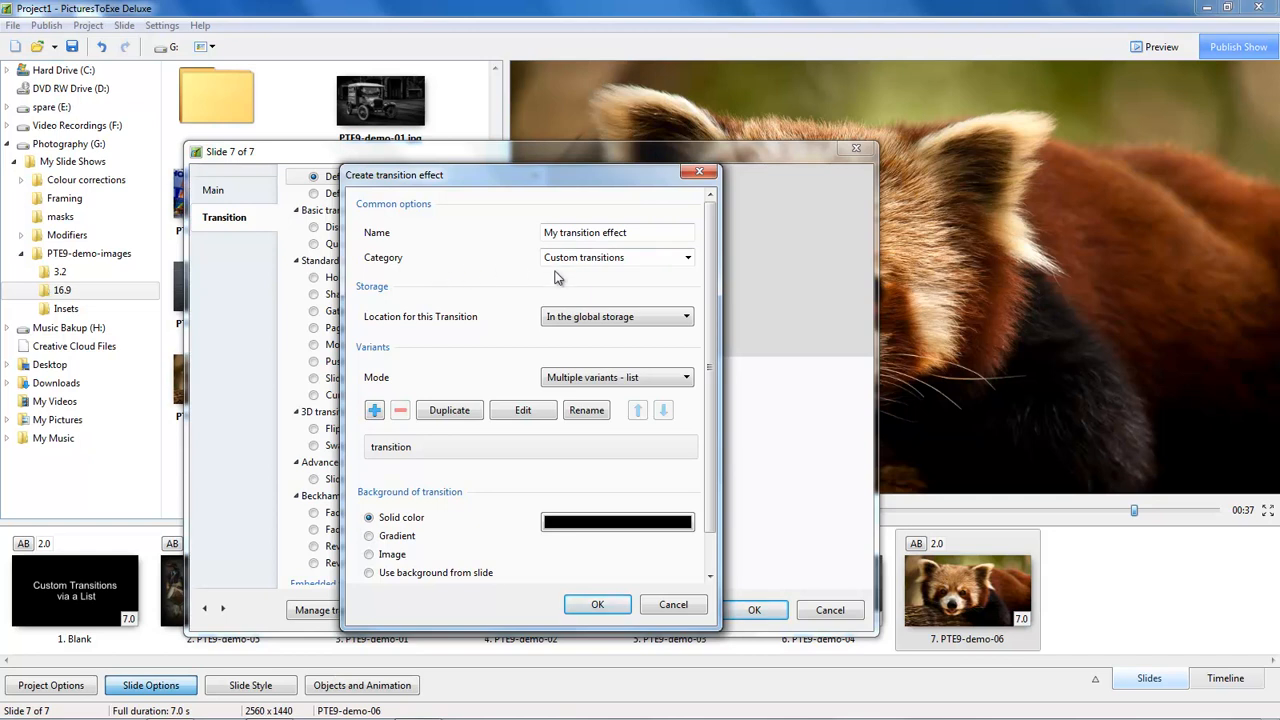
Step: Assign the new transition effect to the Beckham Digital category and name it Tumbling
{"action": "left_click", "coordinate": [687, 258]}
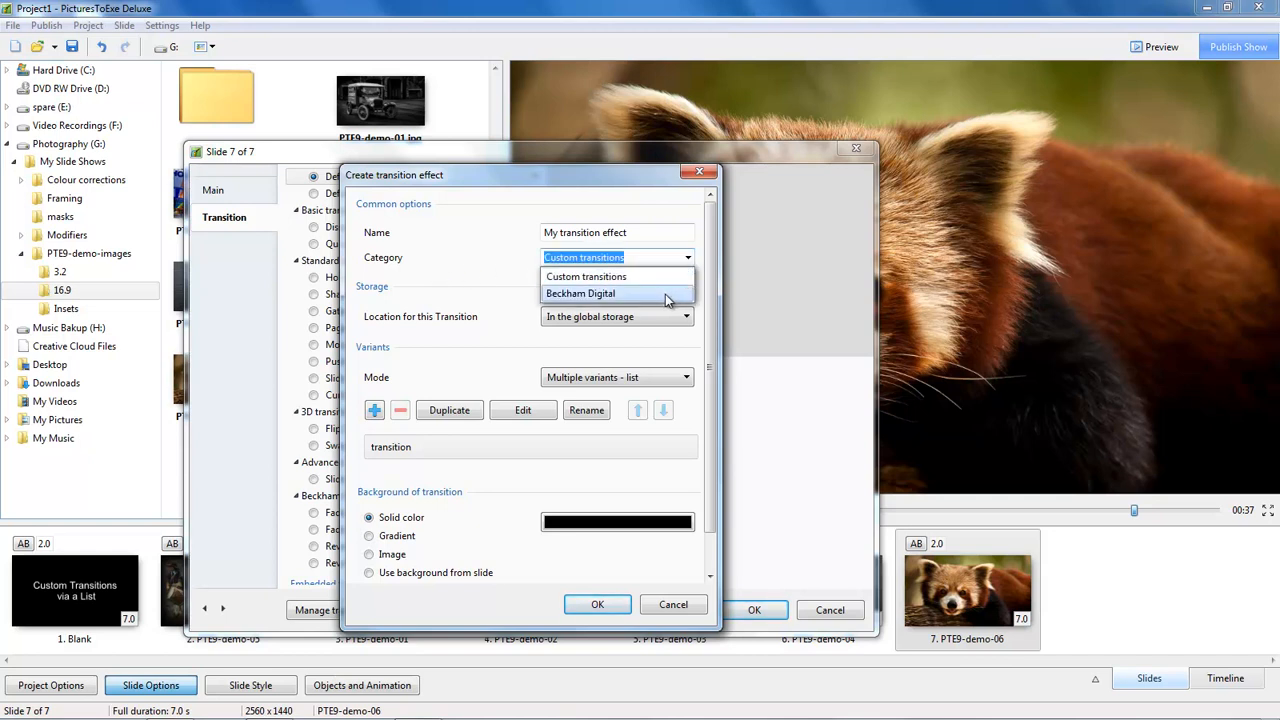
{"action": "left_click", "coordinate": [660, 296]}
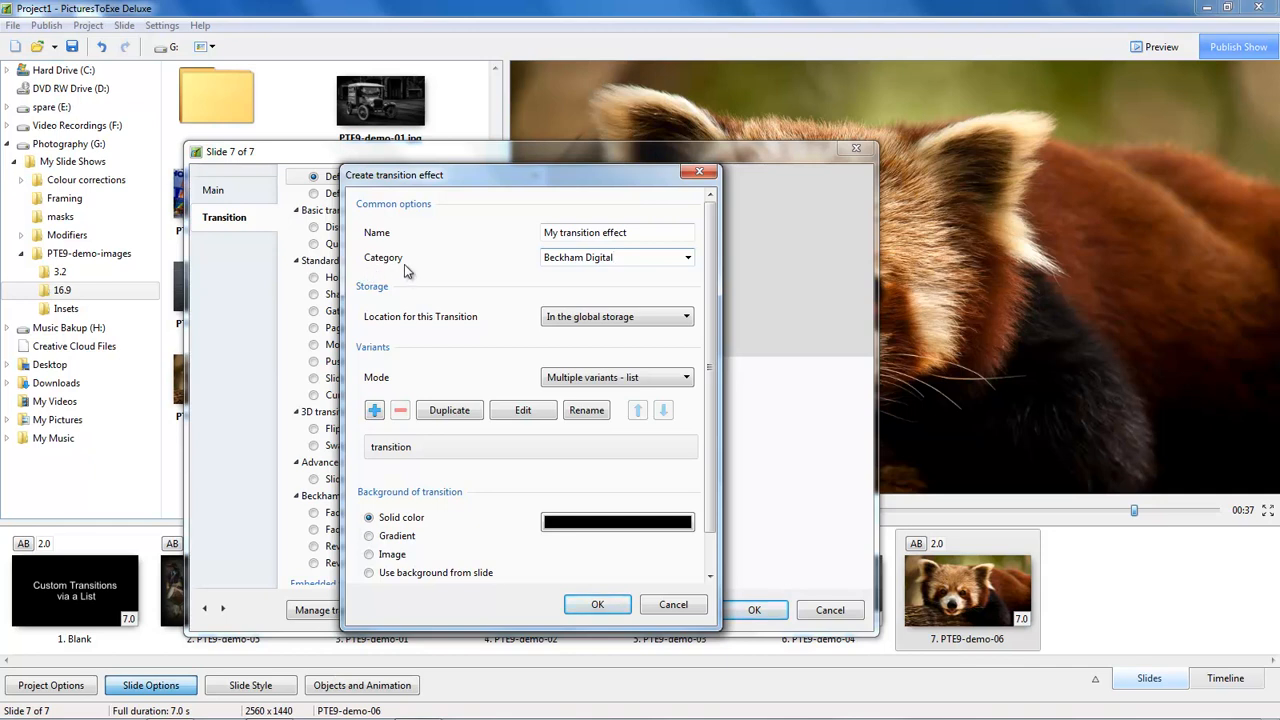
{"action": "double_click", "coordinate": [640, 235]}
{"action": "type", "text": "Tumbling"}
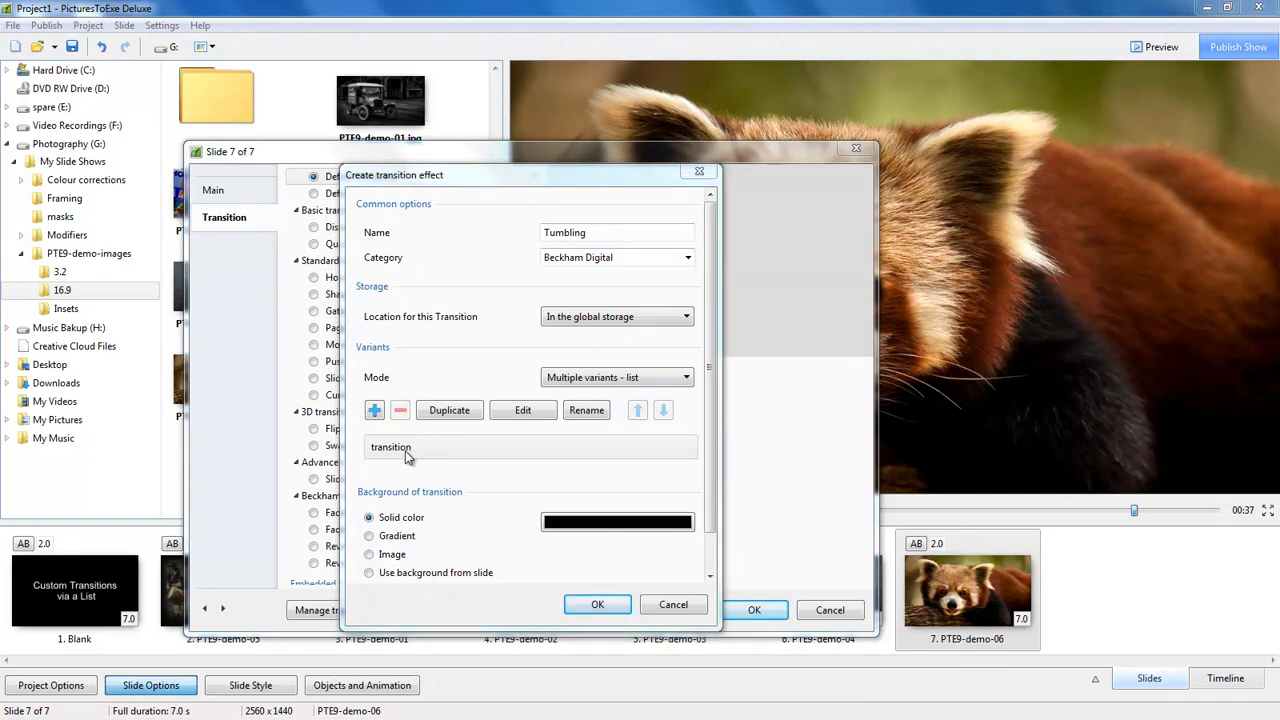
Step: Rename the transition's only list variant as "Tumbling up"
{"action": "left_click", "coordinate": [588, 414]}
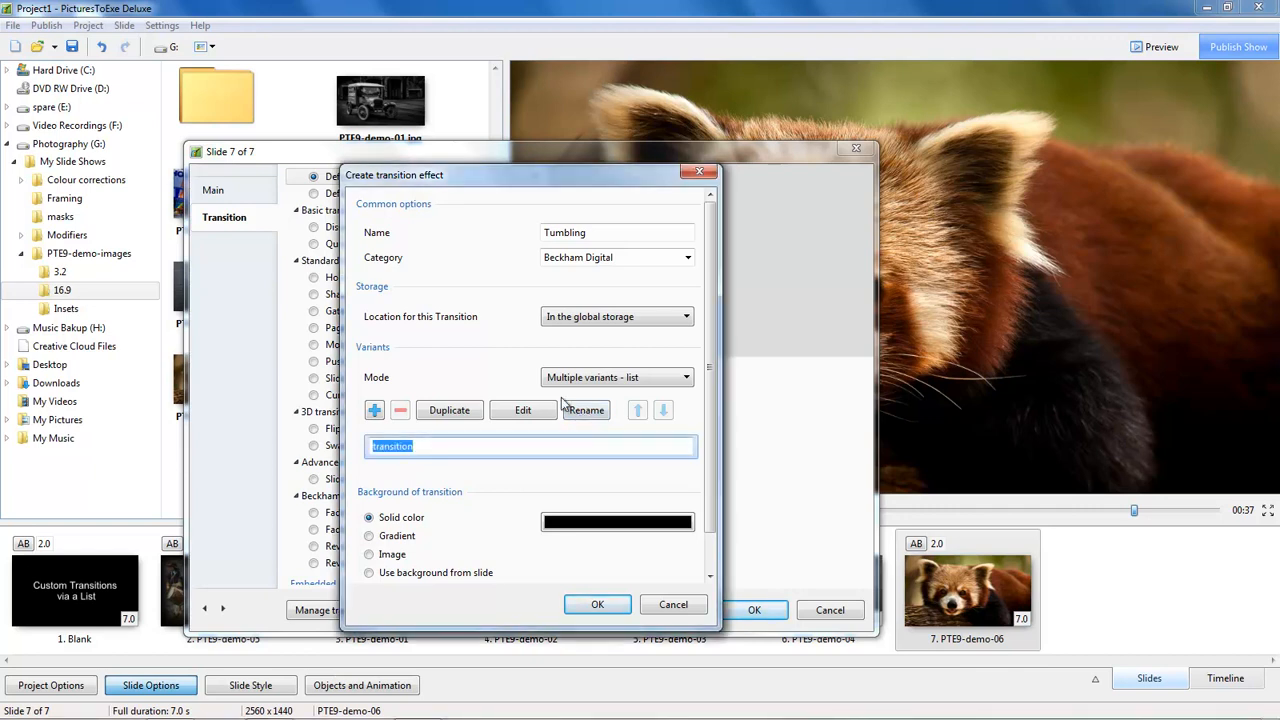
{"action": "type", "text": "Tumn"}
{"action": "type", "text": "bling"}
{"action": "type", "text": " up"}
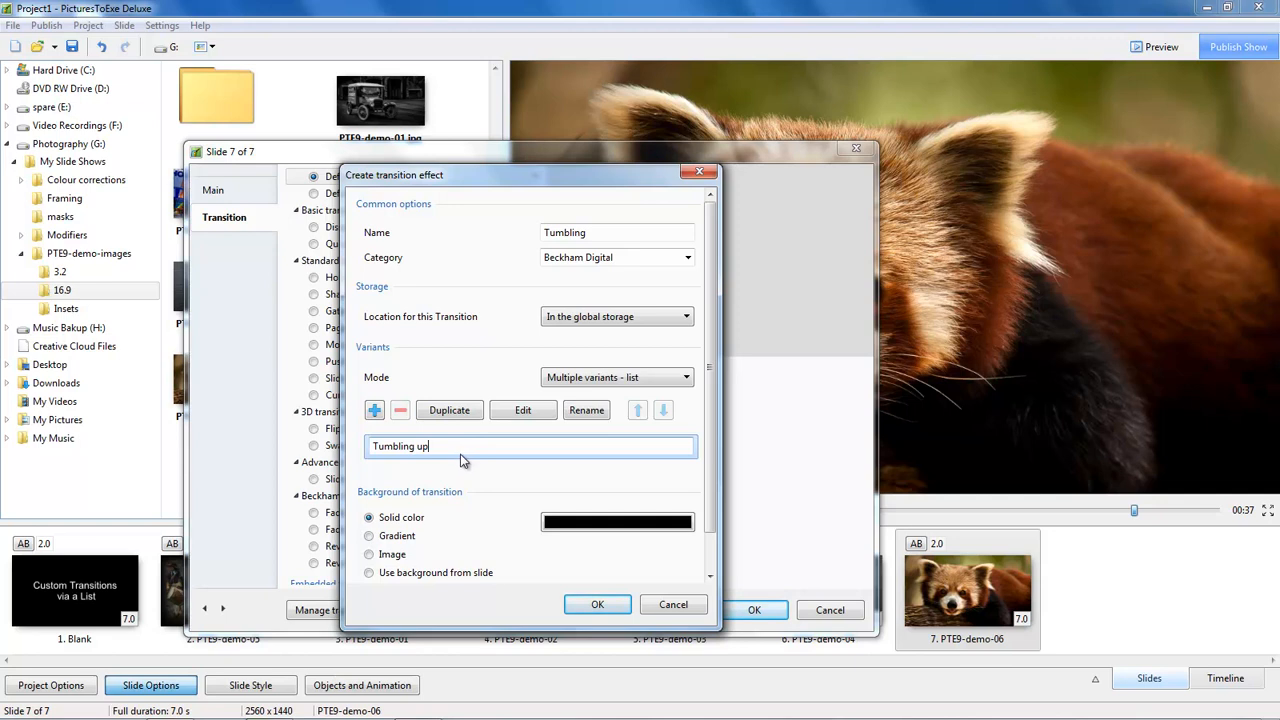
Step: Open the "Tumbling up" variant for editing, show the animation settings and play its default animation
{"action": "left_click", "coordinate": [525, 415]}
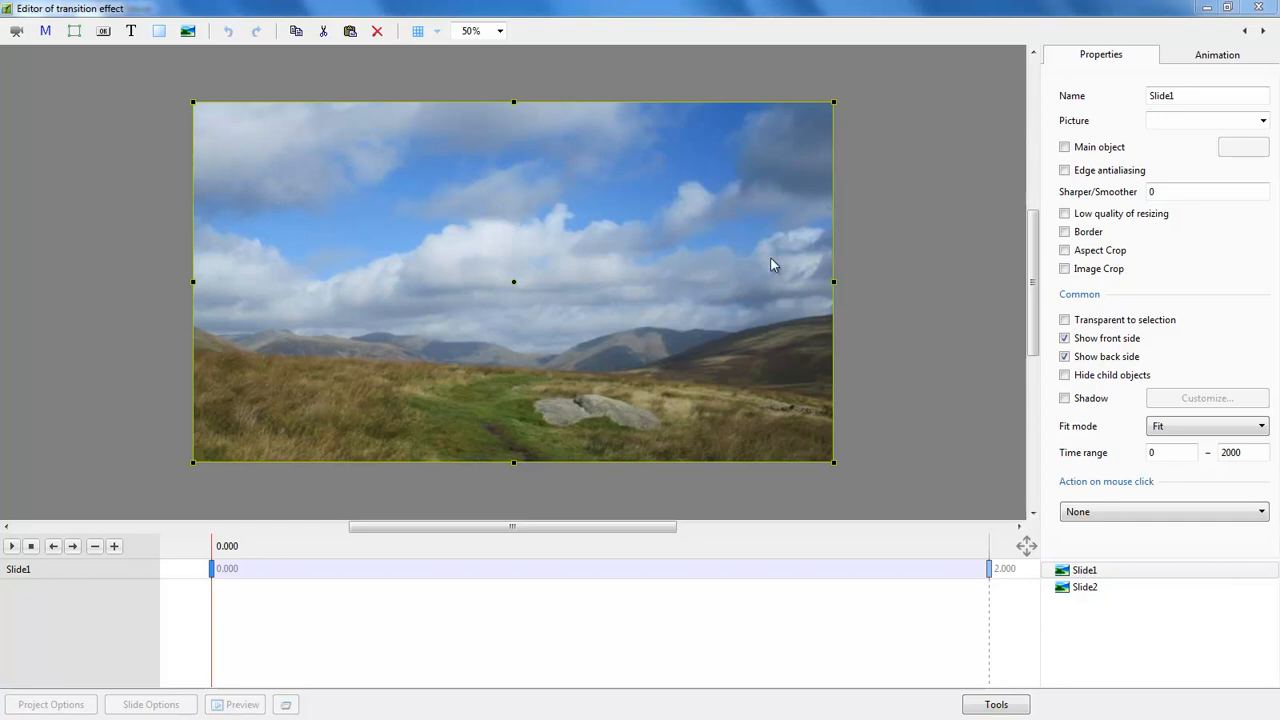
{"action": "left_click", "coordinate": [1218, 57]}
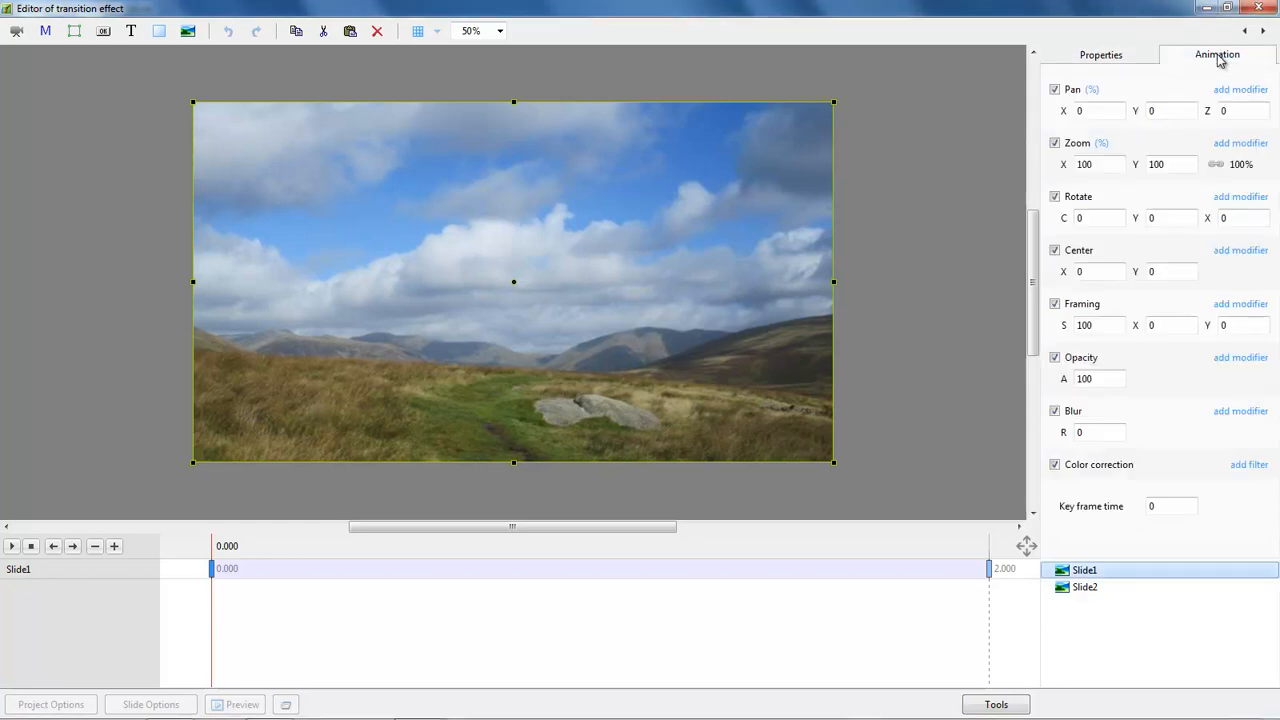
{"action": "left_click", "coordinate": [12, 547]}
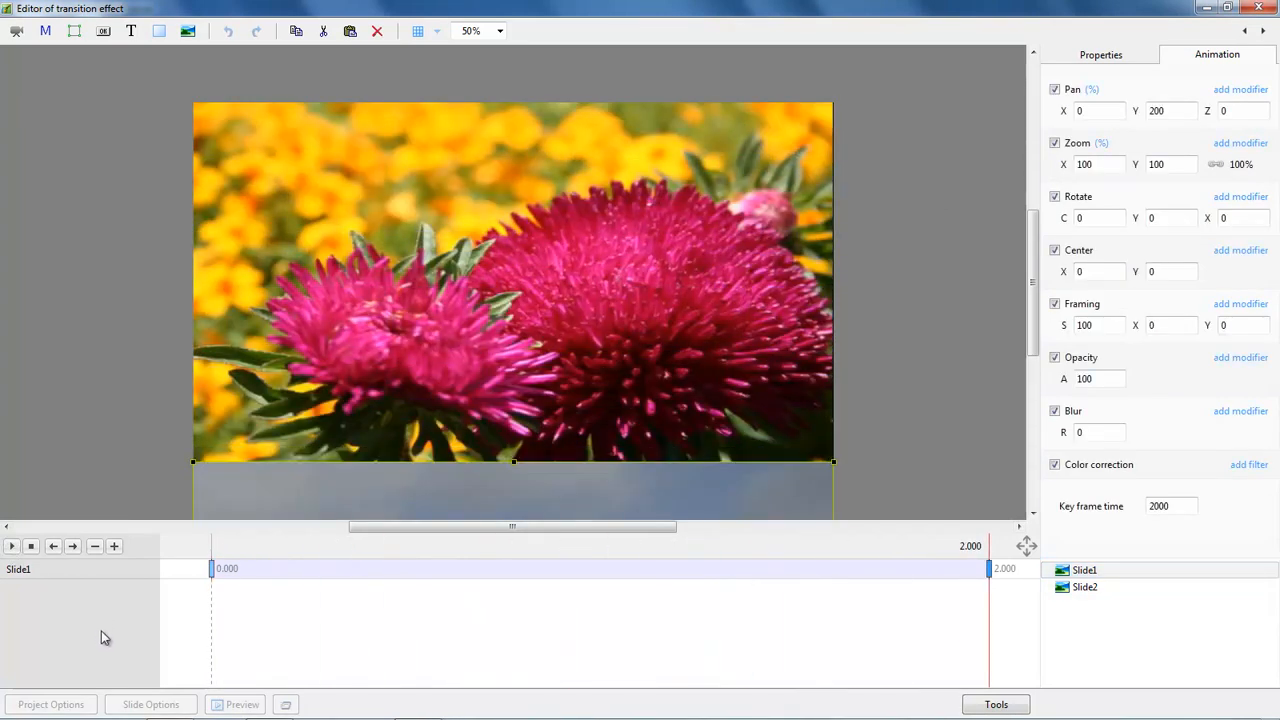
Step: Scrub through Slide1's default movement and reset its Pan Y to 0 at the 2.000 second keyframe
{"action": "left_click", "coordinate": [212, 569]}
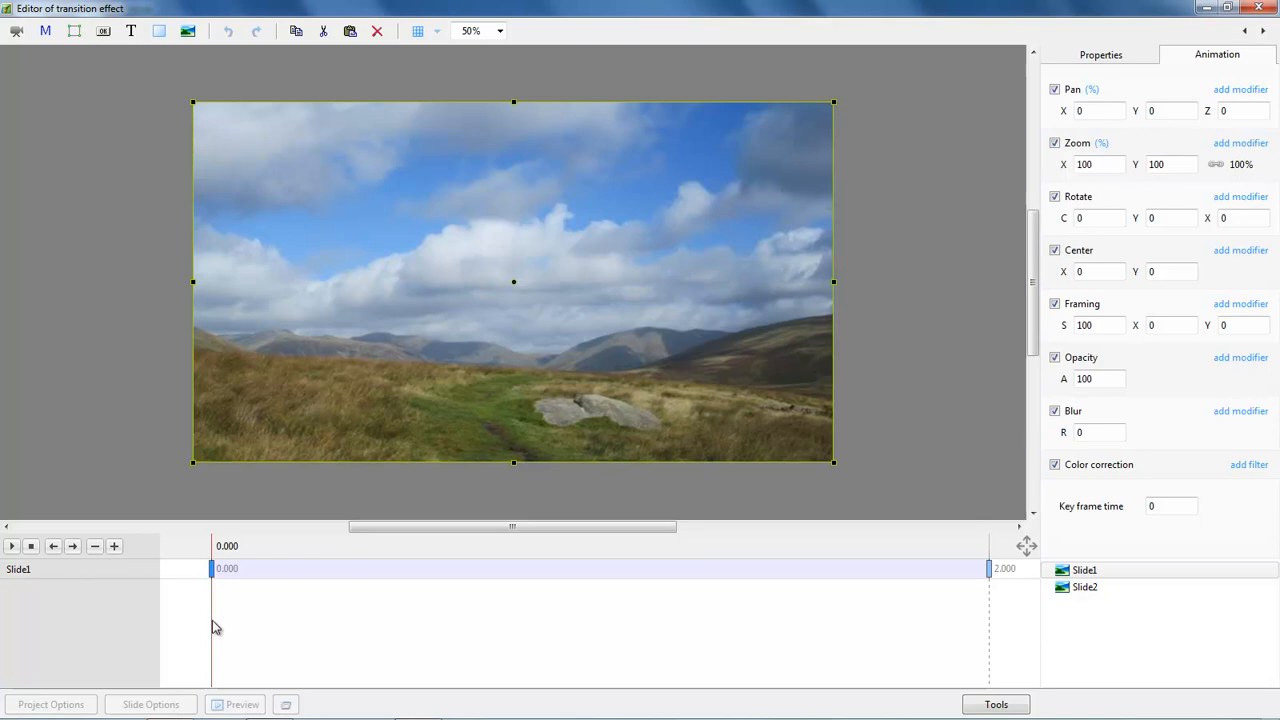
{"action": "mouse_move", "coordinate": [212, 626]}
{"action": "left_mouse_down"}
{"action": "mouse_move", "coordinate": [391, 629]}
{"action": "mouse_move", "coordinate": [394, 640]}
{"action": "left_mouse_up"}
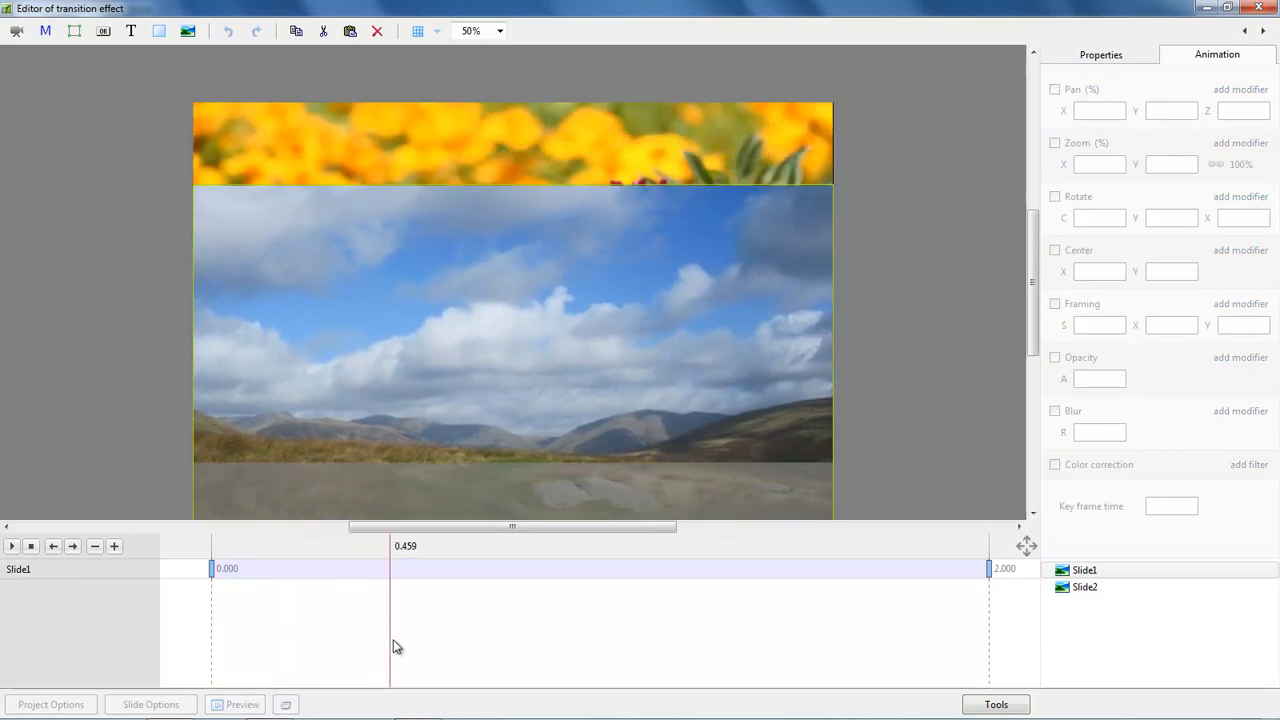
{"action": "left_click", "coordinate": [991, 569]}
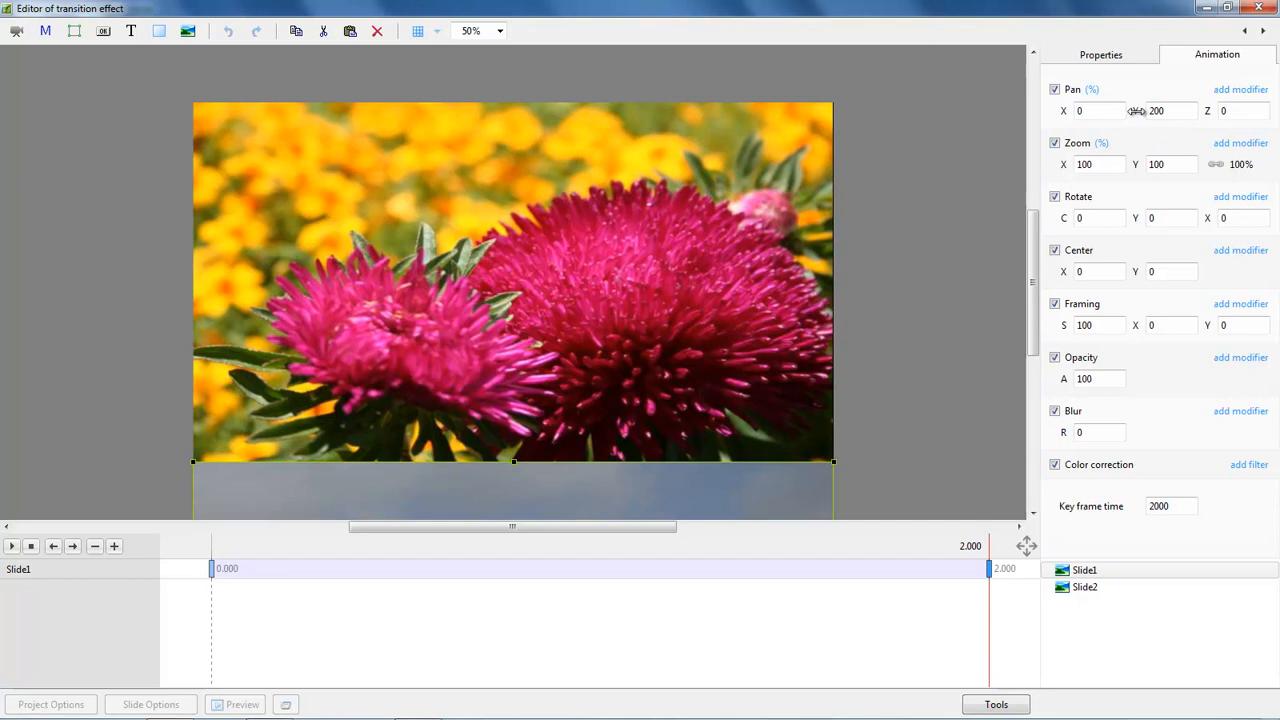
{"action": "left_click_drag", "start_coordinate": [1136, 111], "coordinate": [1137, 108]}
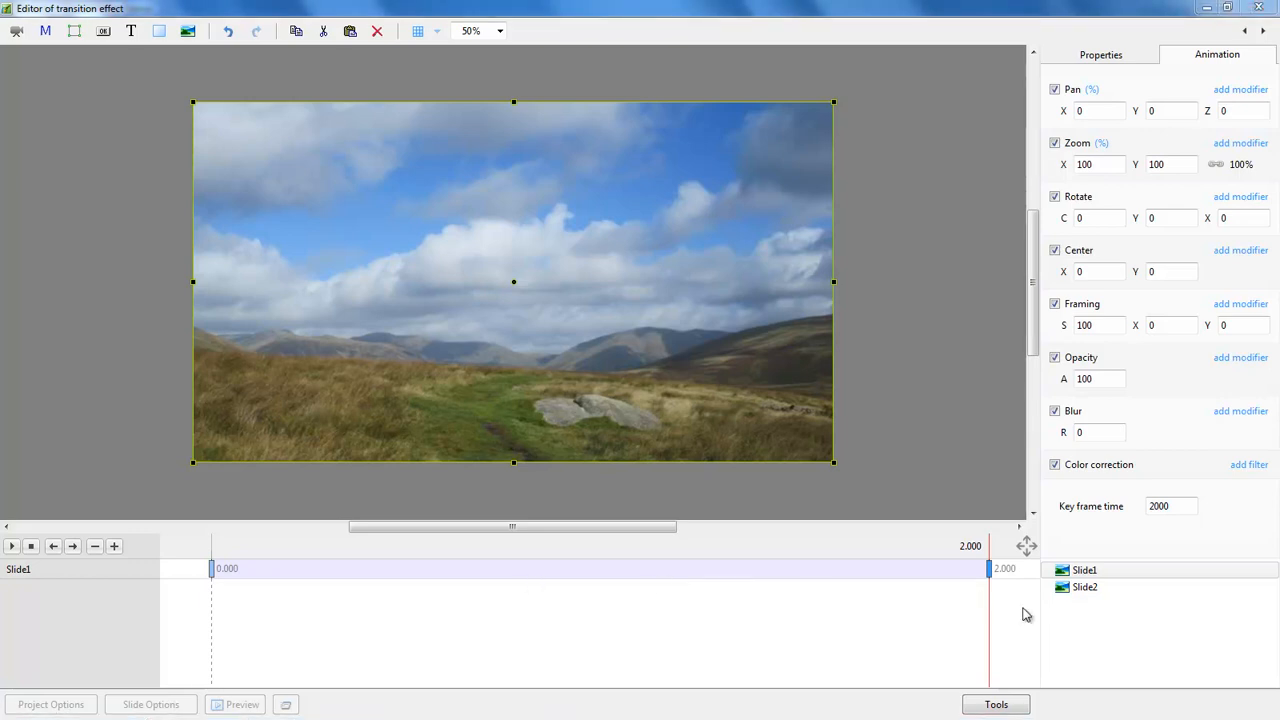
Step: Examine the start and end keyframes of Slide1 and Slide2 together in the timeline
{"action": "left_click", "coordinate": [1078, 590], "text": "ctrl"}
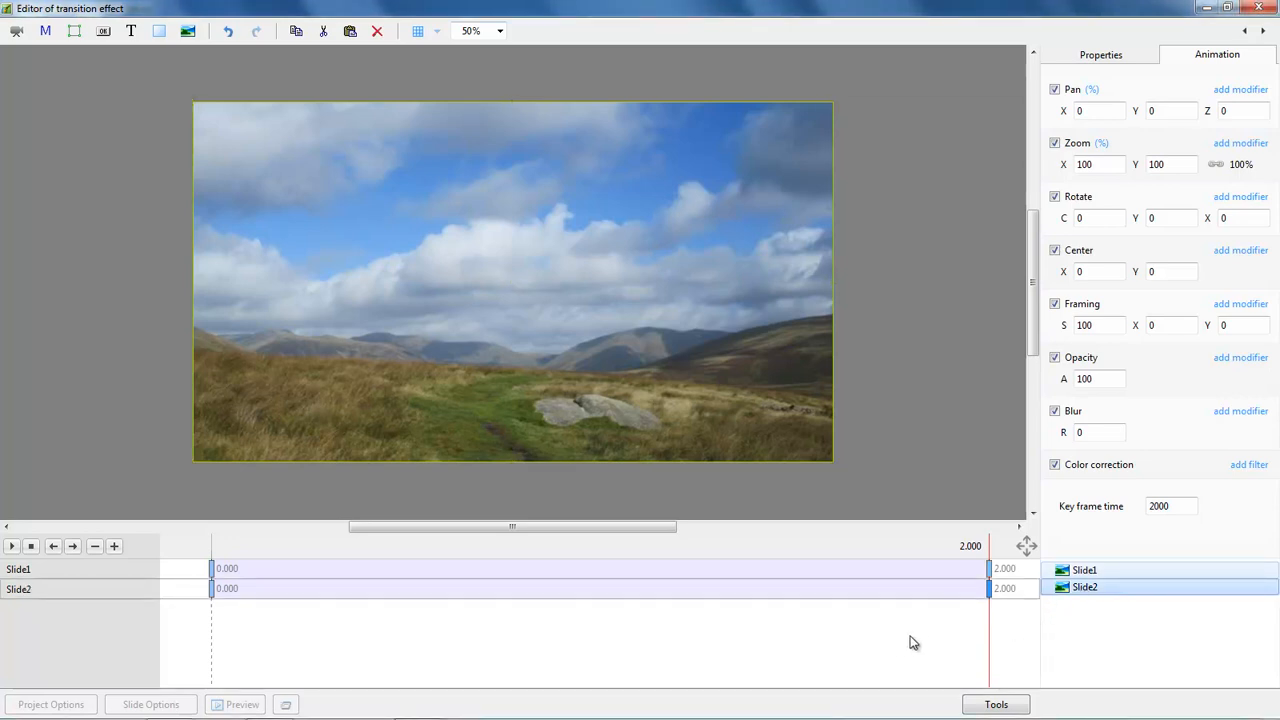
{"action": "left_click", "coordinate": [1077, 574]}
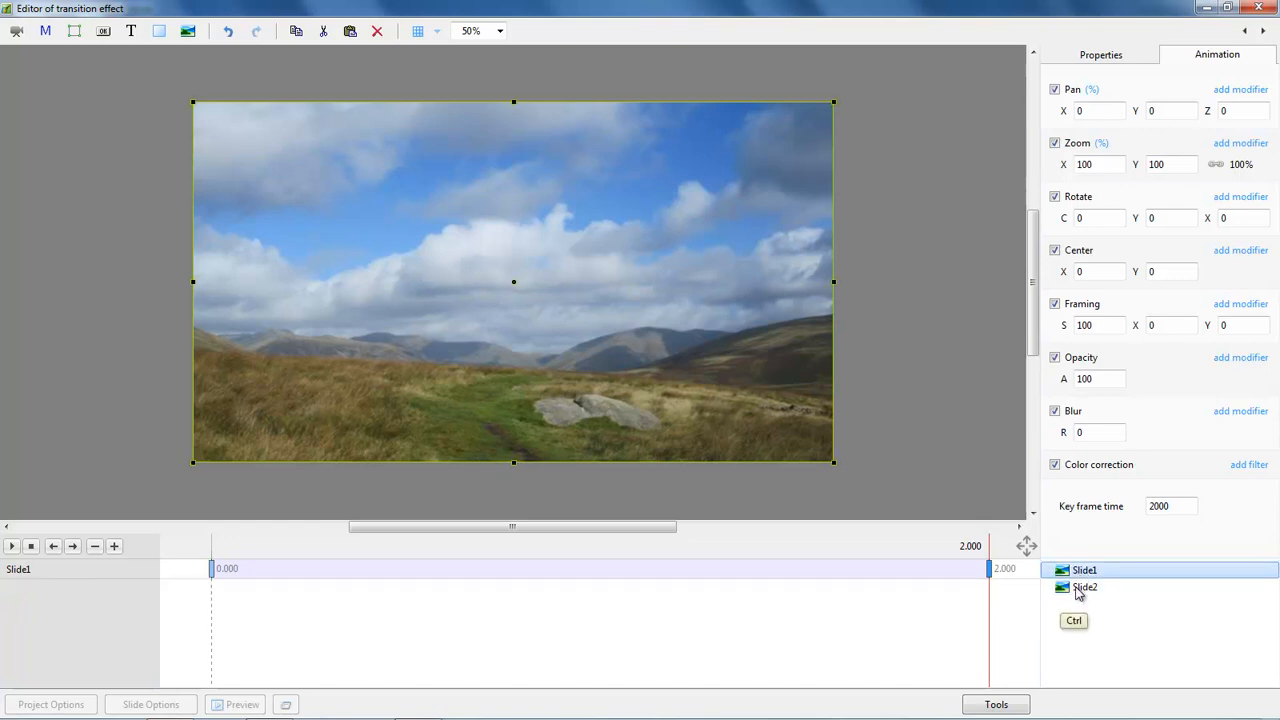
{"action": "left_click", "coordinate": [1058, 593], "text": "ctrl"}
{"action": "left_click", "coordinate": [212, 567]}
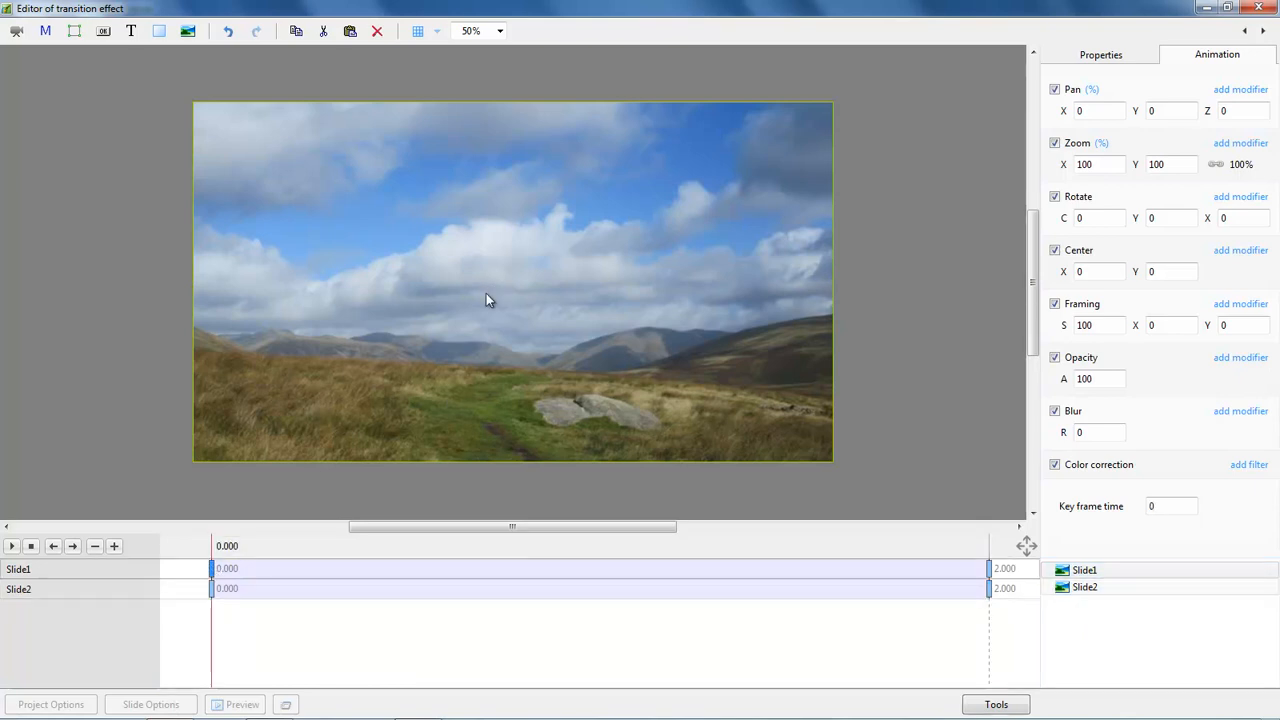
{"action": "left_click", "coordinate": [989, 592], "text": "ctrl"}
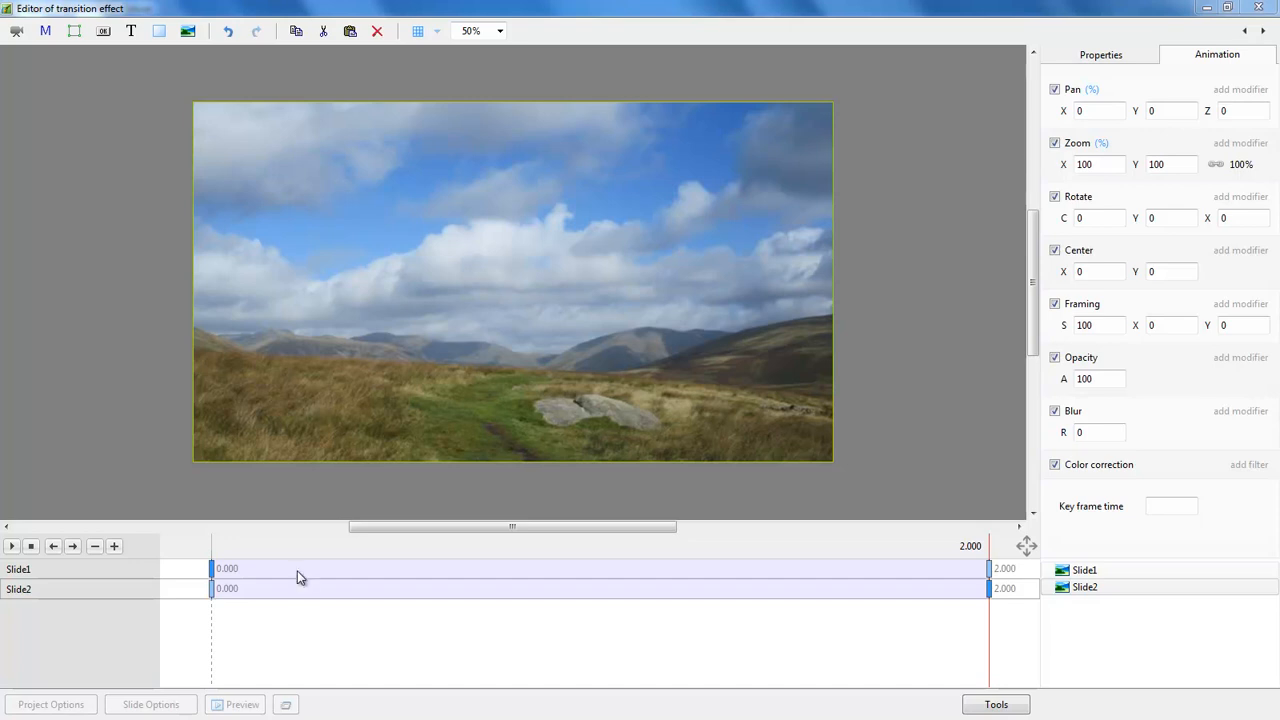
{"action": "left_click", "coordinate": [990, 572]}
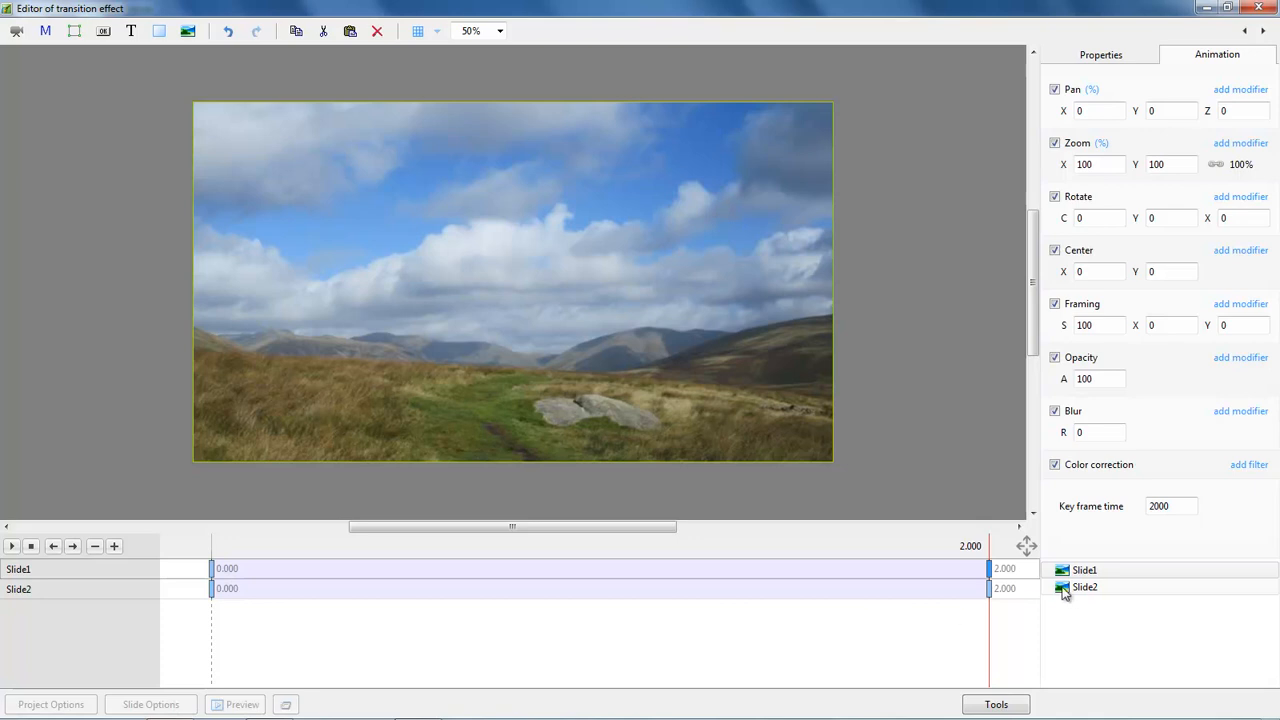
Step: Set the Rotate X value of Slide1's end keyframe at 2.000 seconds to 360
{"action": "left_click", "coordinate": [1084, 571]}
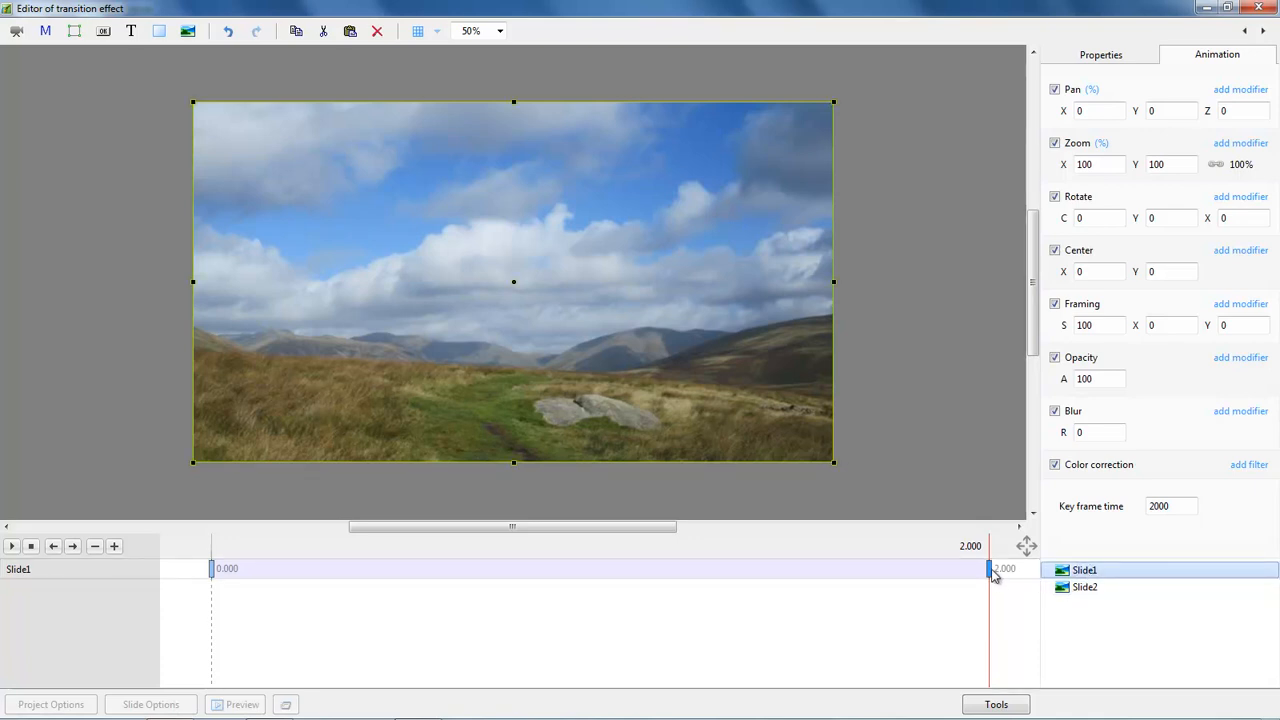
{"action": "left_click", "coordinate": [988, 568]}
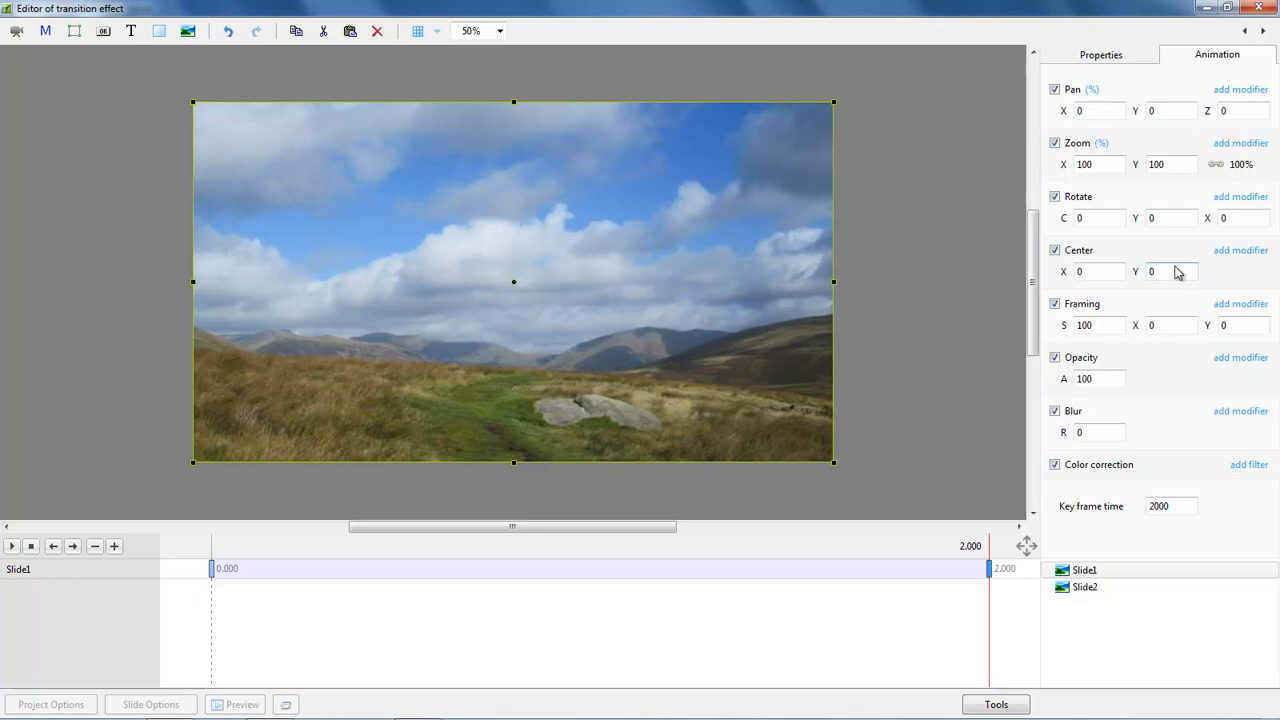
{"action": "mouse_move", "coordinate": [1132, 221]}
{"action": "left_mouse_down"}
{"action": "mouse_move", "coordinate": [1151, 221]}
{"action": "mouse_move", "coordinate": [1121, 222]}
{"action": "left_mouse_up"}
{"action": "double_click", "coordinate": [1136, 220]}
{"action": "mouse_move", "coordinate": [1207, 218]}
{"action": "left_mouse_down"}
{"action": "mouse_move", "coordinate": [1140, 217]}
{"action": "mouse_move", "coordinate": [1220, 214]}
{"action": "mouse_move", "coordinate": [1197, 231]}
{"action": "left_mouse_up"}
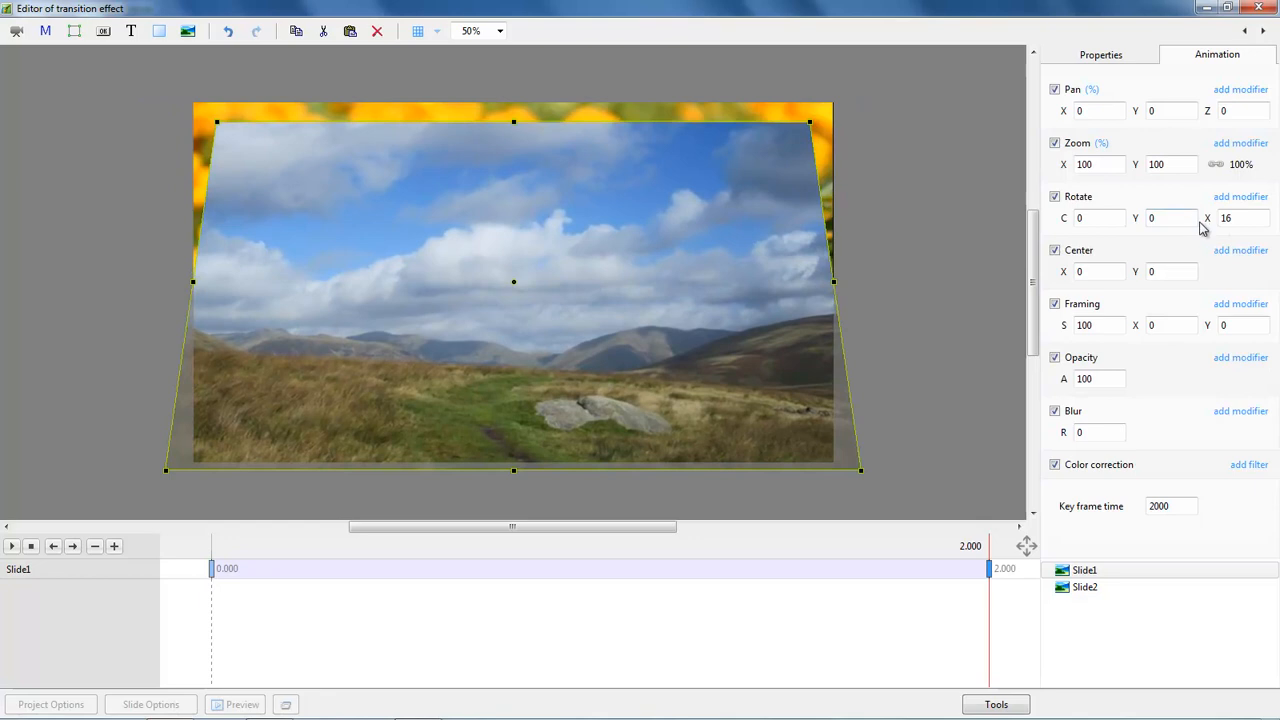
{"action": "left_click_drag", "start_coordinate": [1202, 218], "coordinate": [1216, 214]}
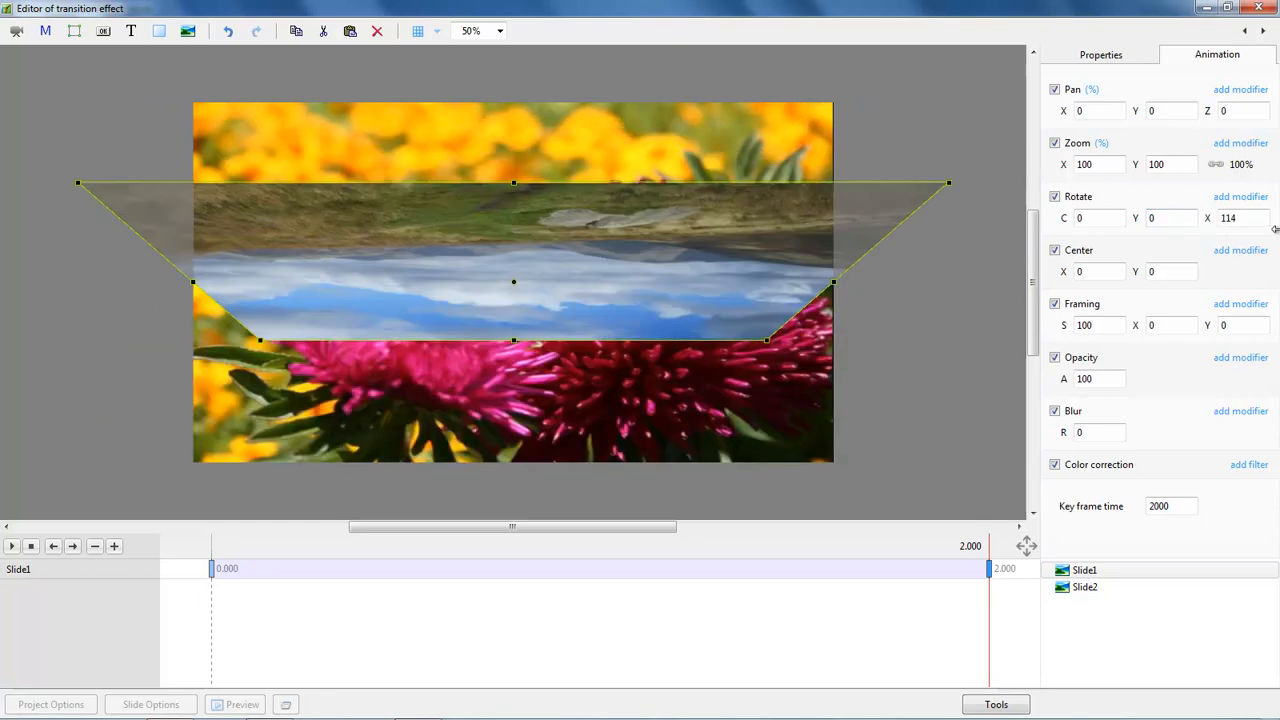
{"action": "left_click", "coordinate": [1206, 218]}
{"action": "type", "text": "360"}
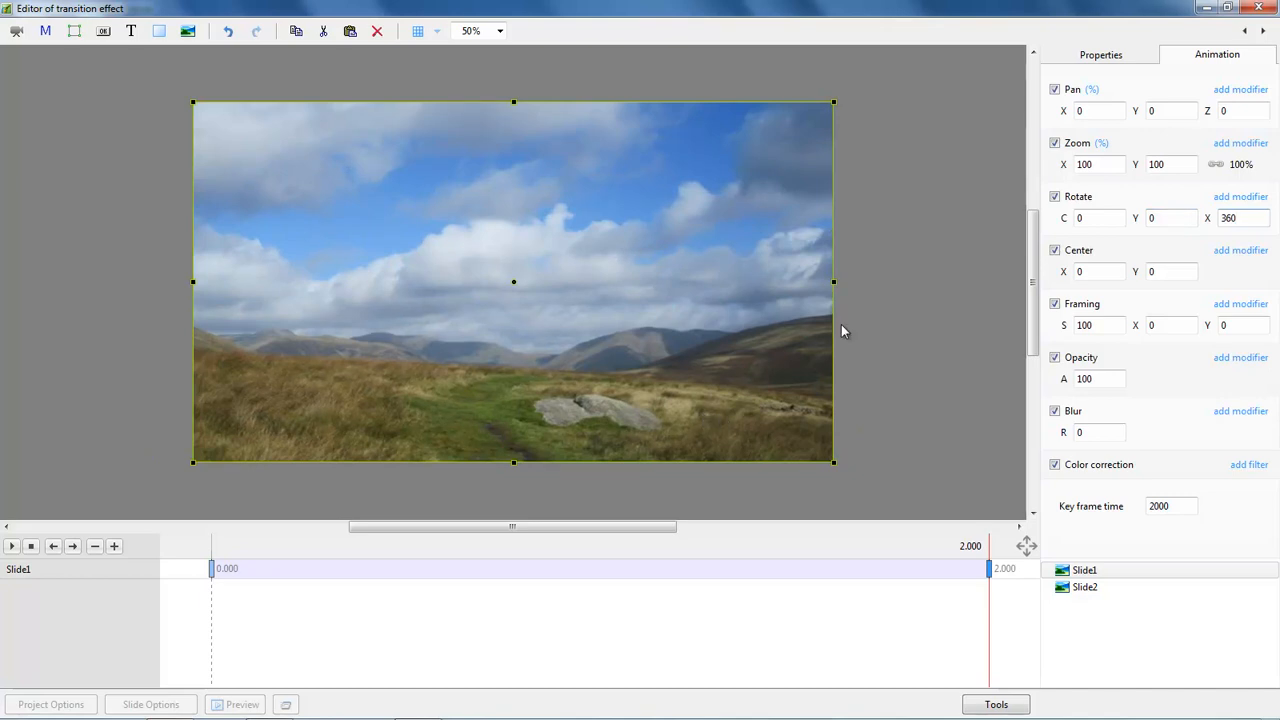
Step: At Slide1's end keyframe, set Zoom to 23, Pan Y to -75 and Opacity to 0, and play the animation from the start
{"action": "left_click_drag", "start_coordinate": [1063, 164], "coordinate": [1008, 182]}
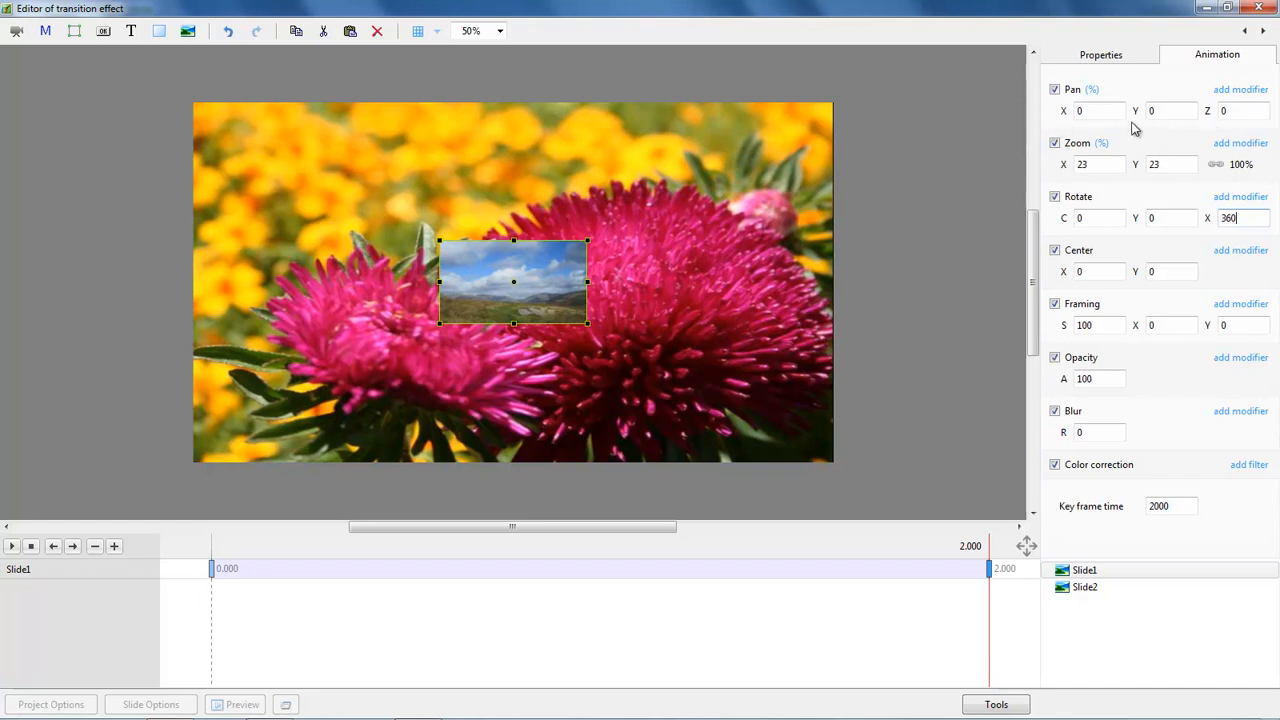
{"action": "left_click_drag", "start_coordinate": [1135, 112], "coordinate": [1074, 131]}
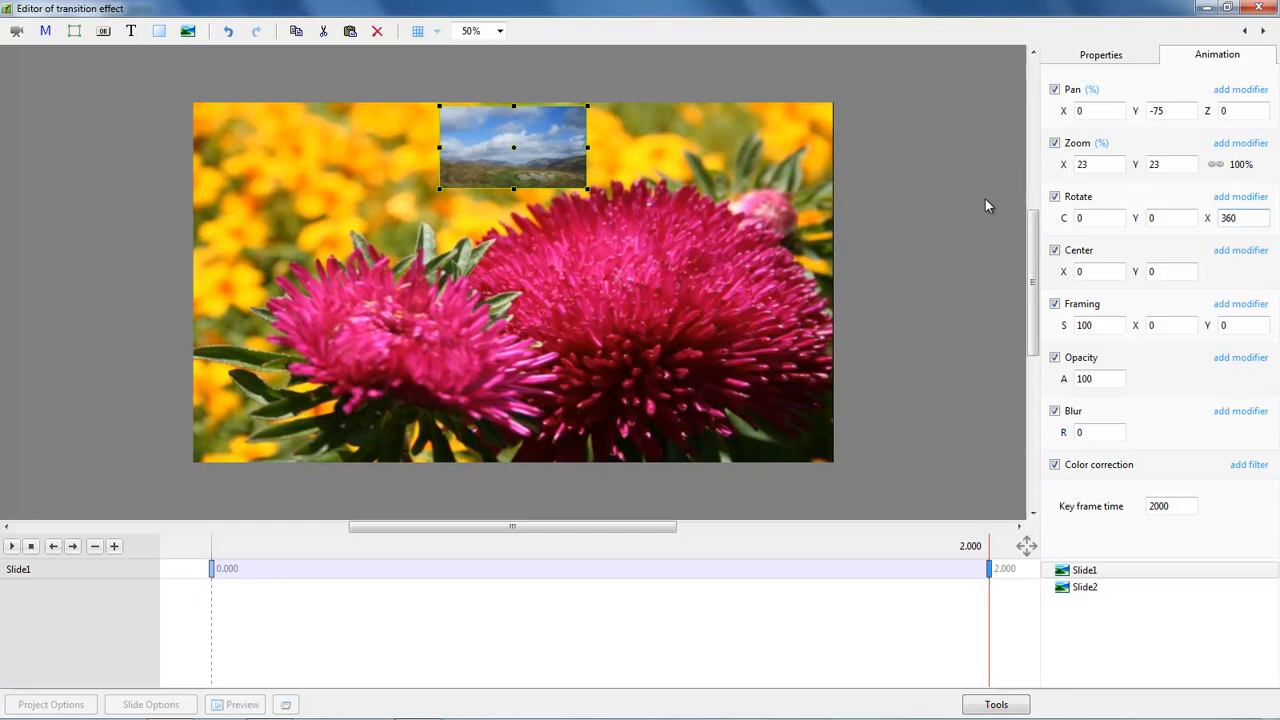
{"action": "left_click_drag", "start_coordinate": [1058, 379], "coordinate": [945, 382]}
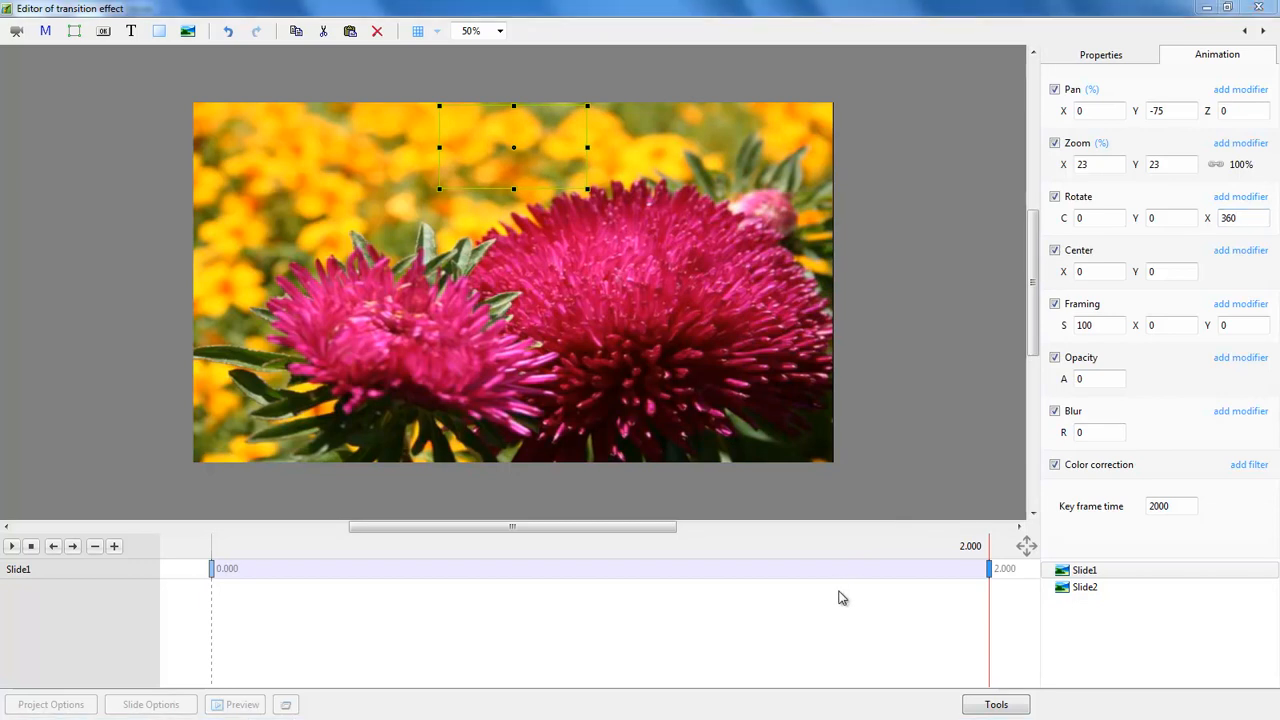
{"action": "left_click", "coordinate": [210, 593]}
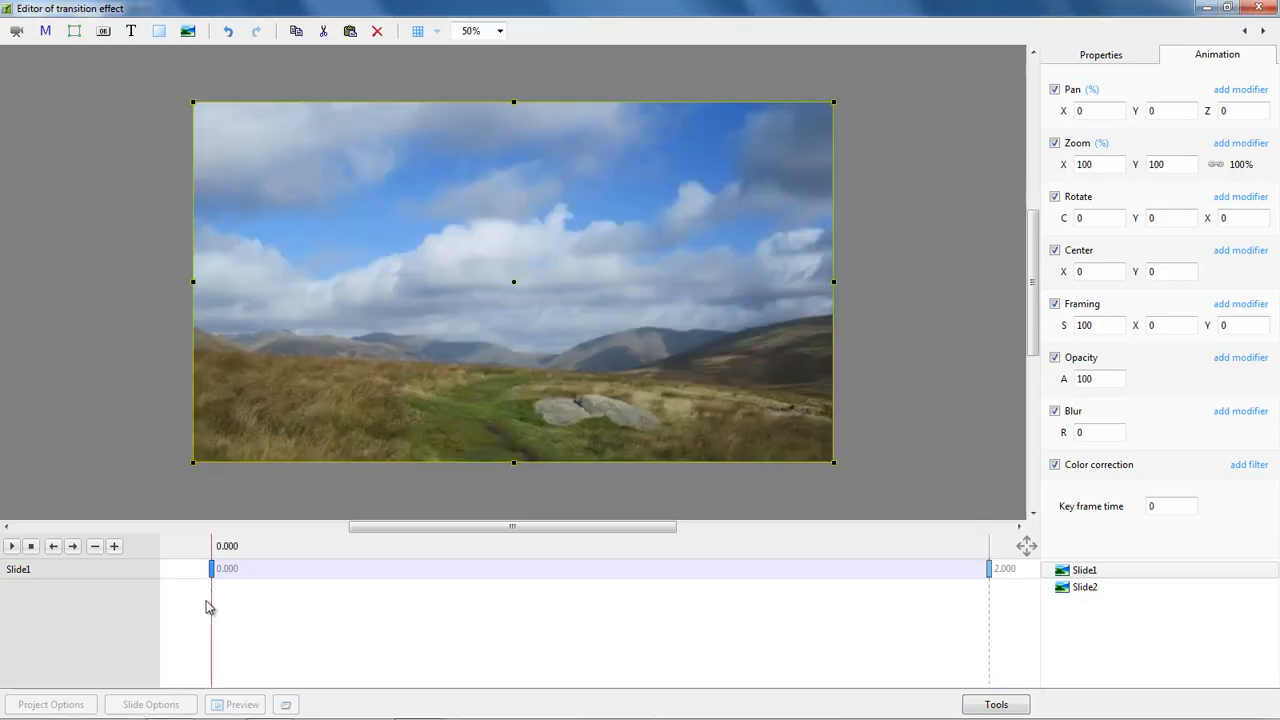
{"action": "left_click", "coordinate": [11, 547]}
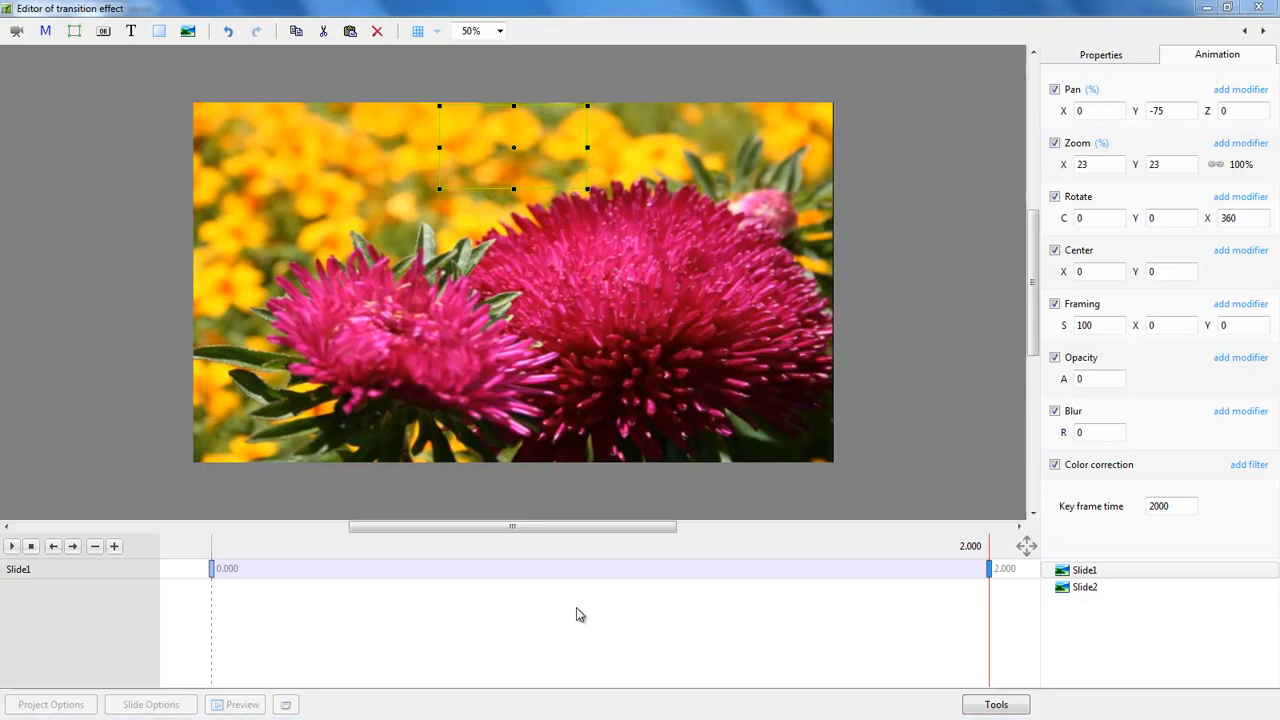
Step: Add an Accelerate animation speed modifier to Zoom at Slide1's start keyframe and play the animation
{"action": "left_click", "coordinate": [211, 570]}
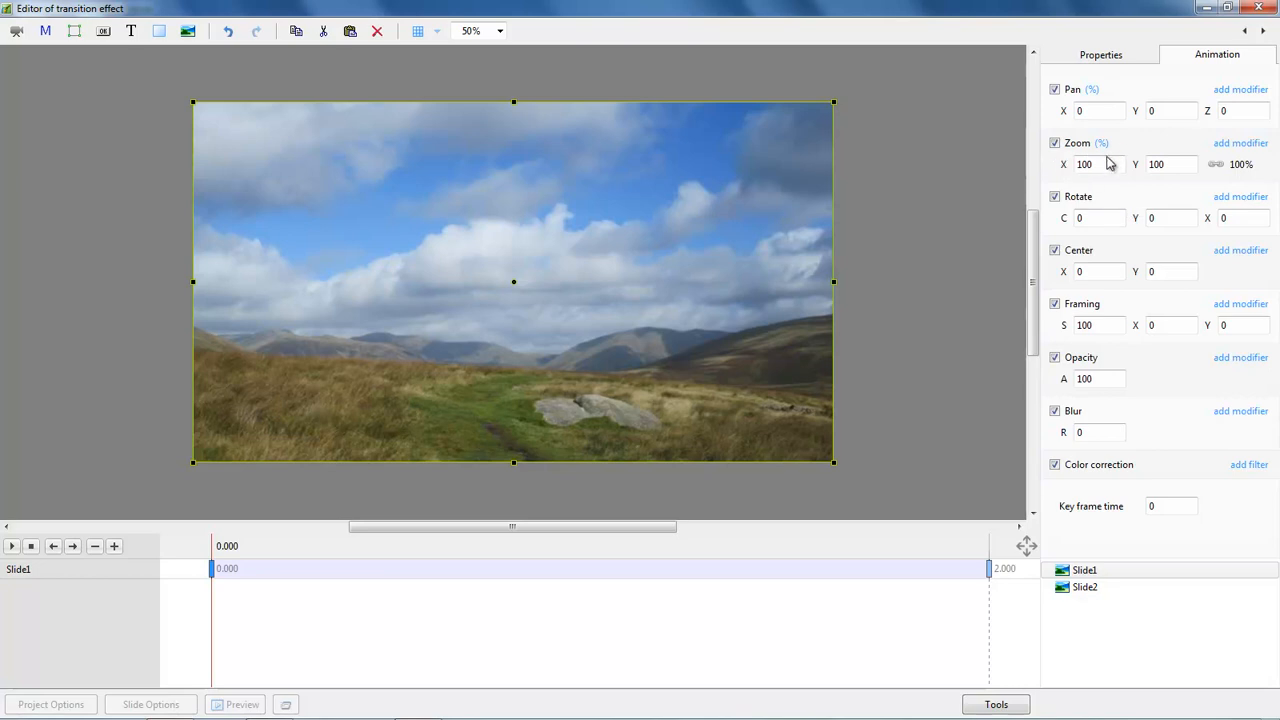
{"action": "left_click", "coordinate": [1242, 145]}
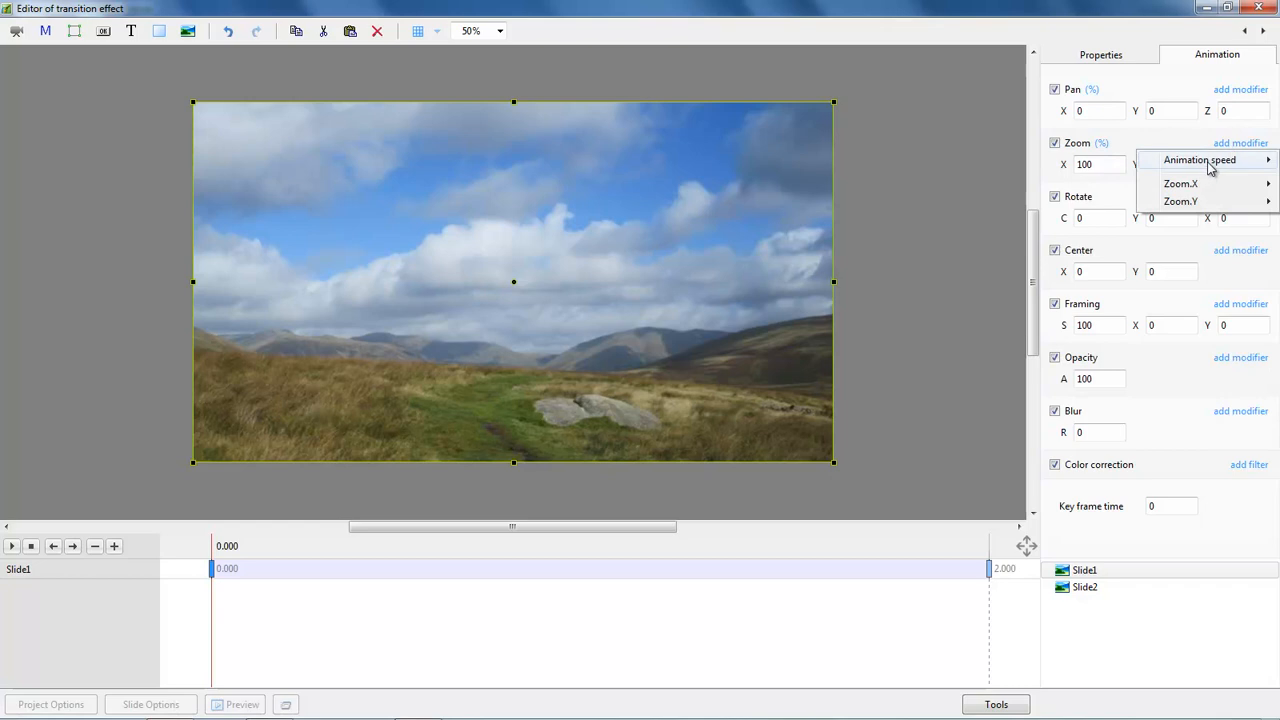
{"action": "mouse_move", "coordinate": [1213, 165]}
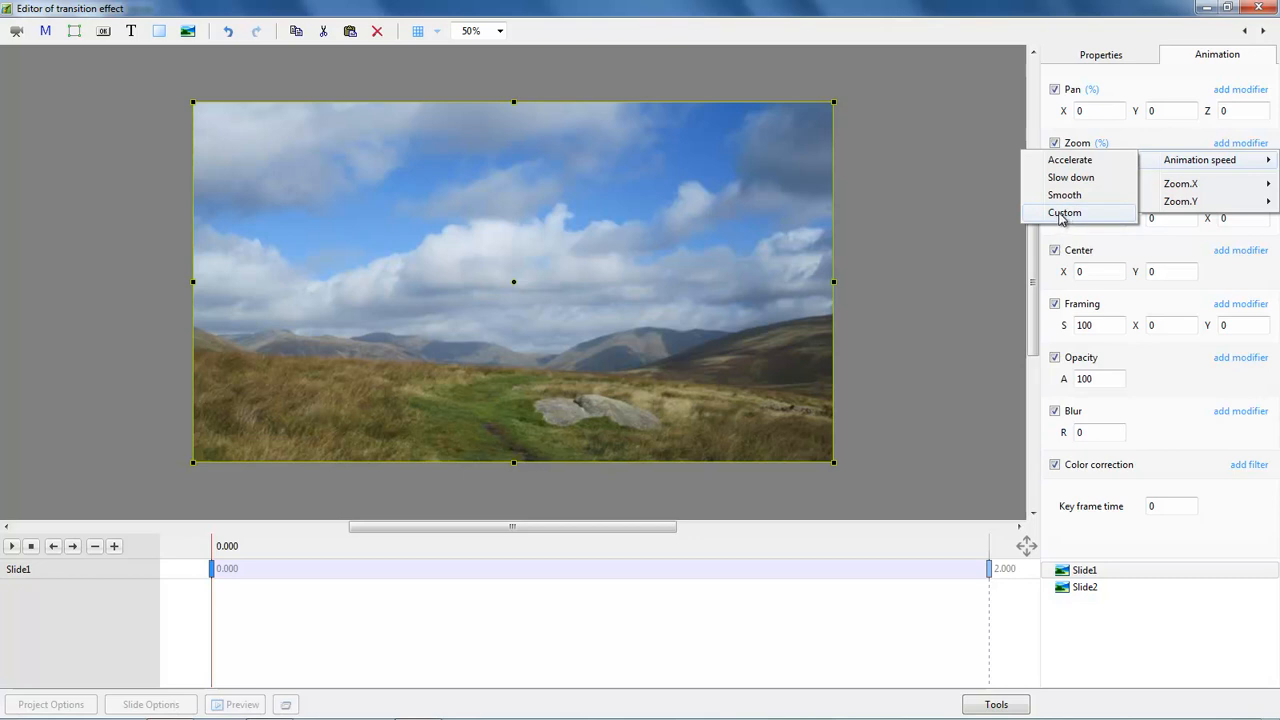
{"action": "left_click", "coordinate": [1069, 162]}
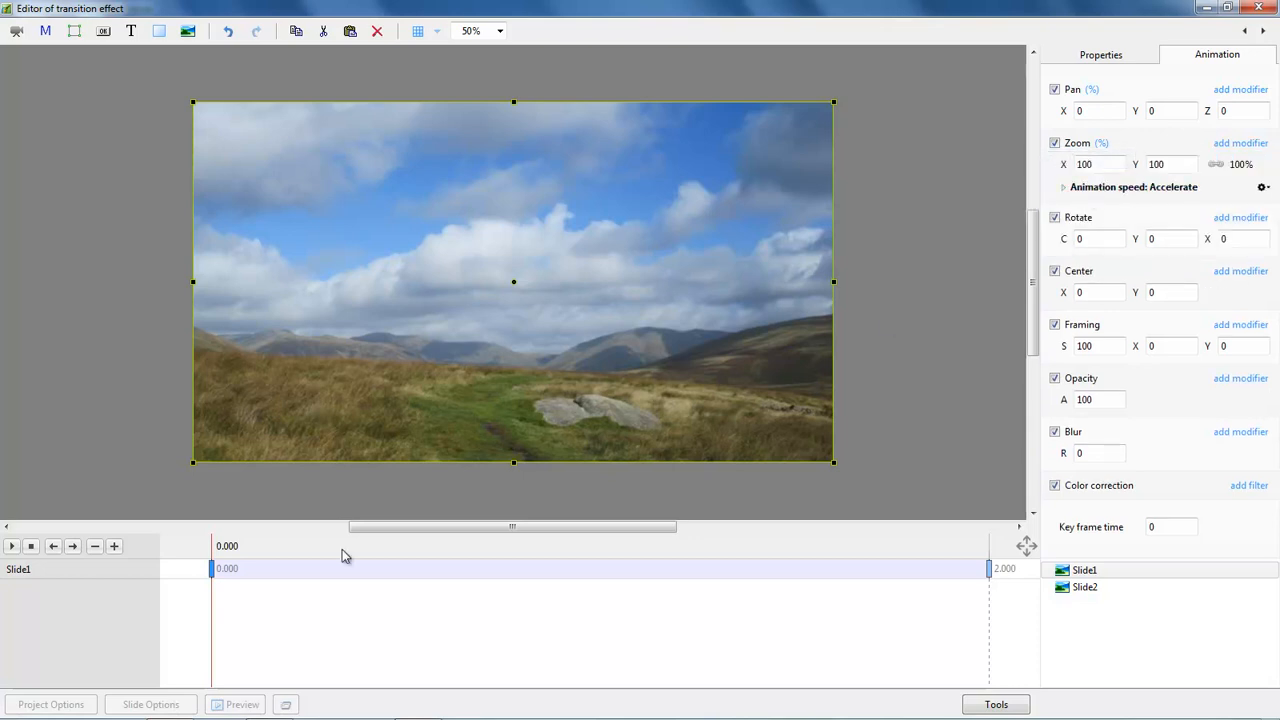
{"action": "left_click", "coordinate": [12, 547]}
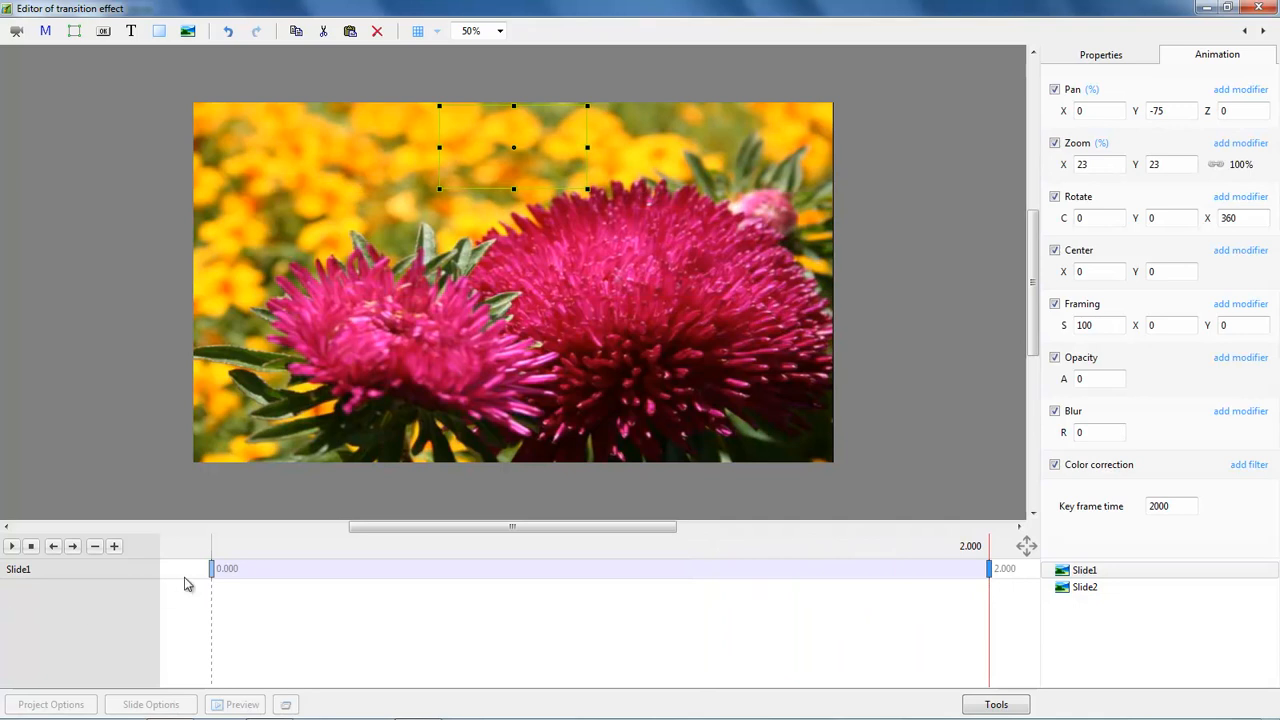
Step: Give Pan and Rotate the Accelerate animation speed at Slide1's start keyframe, play the animation and close the effect editor
{"action": "left_click", "coordinate": [211, 568]}
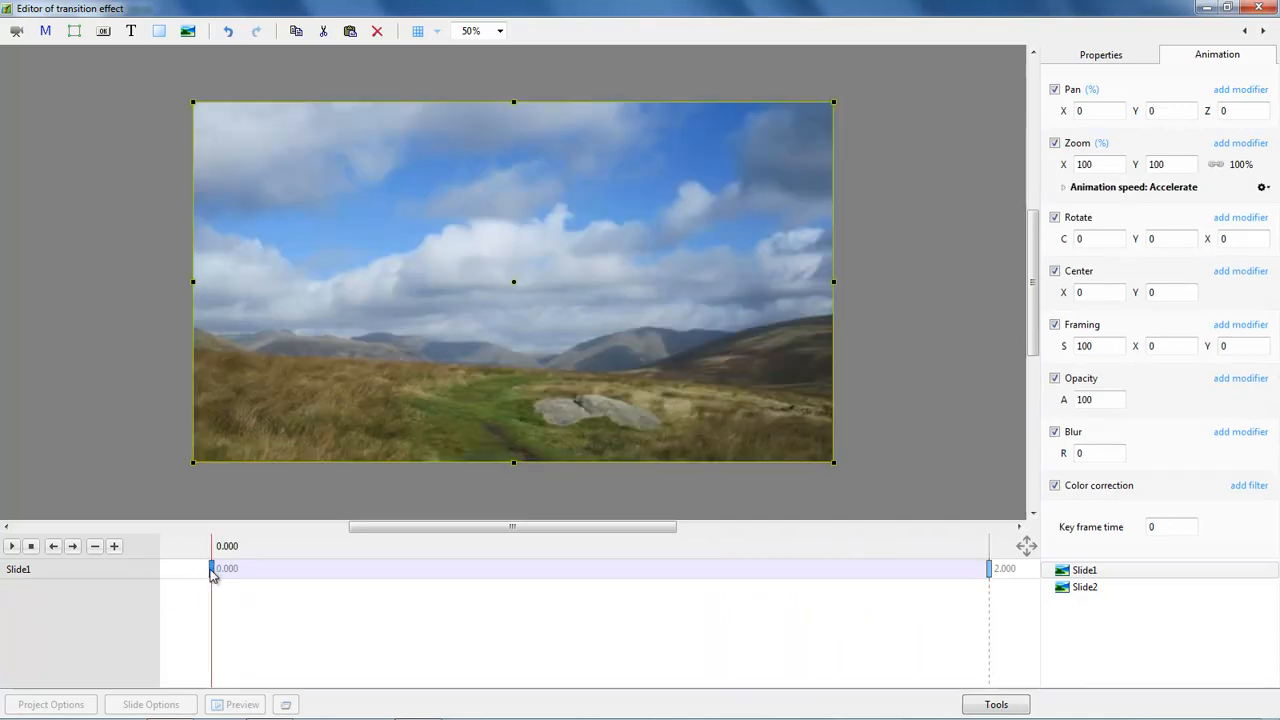
{"action": "left_click", "coordinate": [1245, 92]}
{"action": "mouse_move", "coordinate": [1218, 107]}
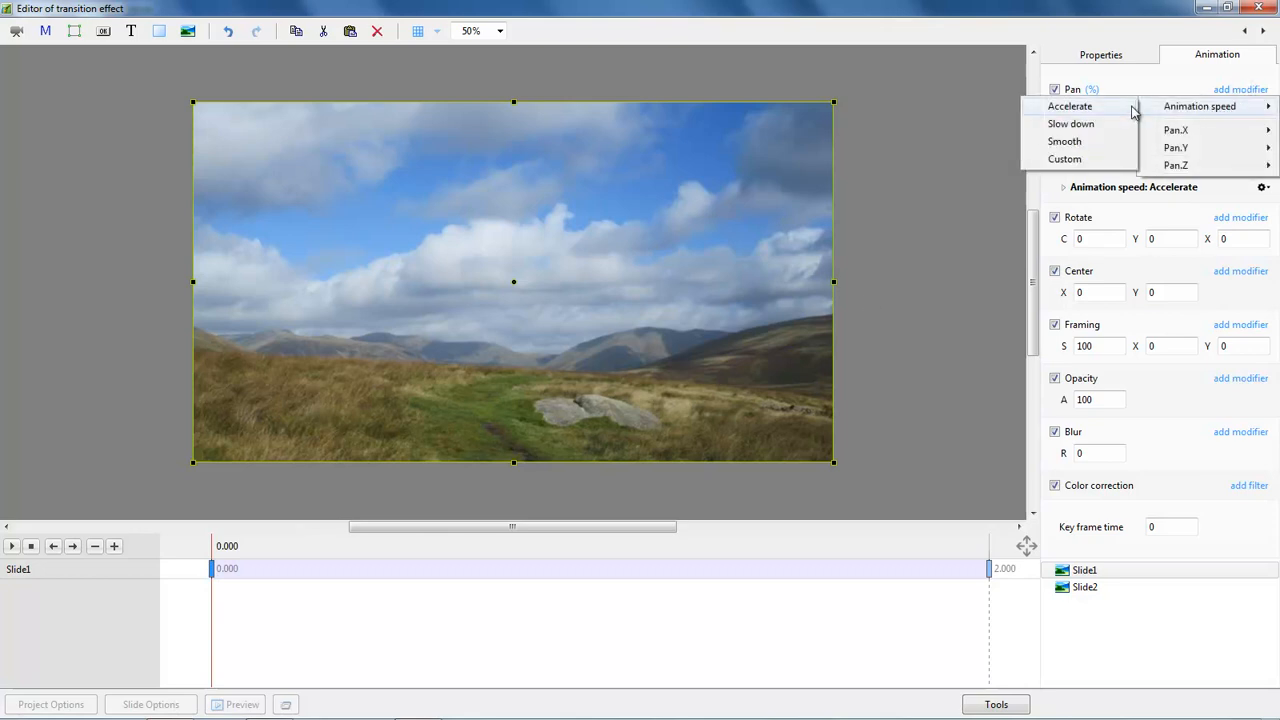
{"action": "left_click", "coordinate": [1092, 108]}
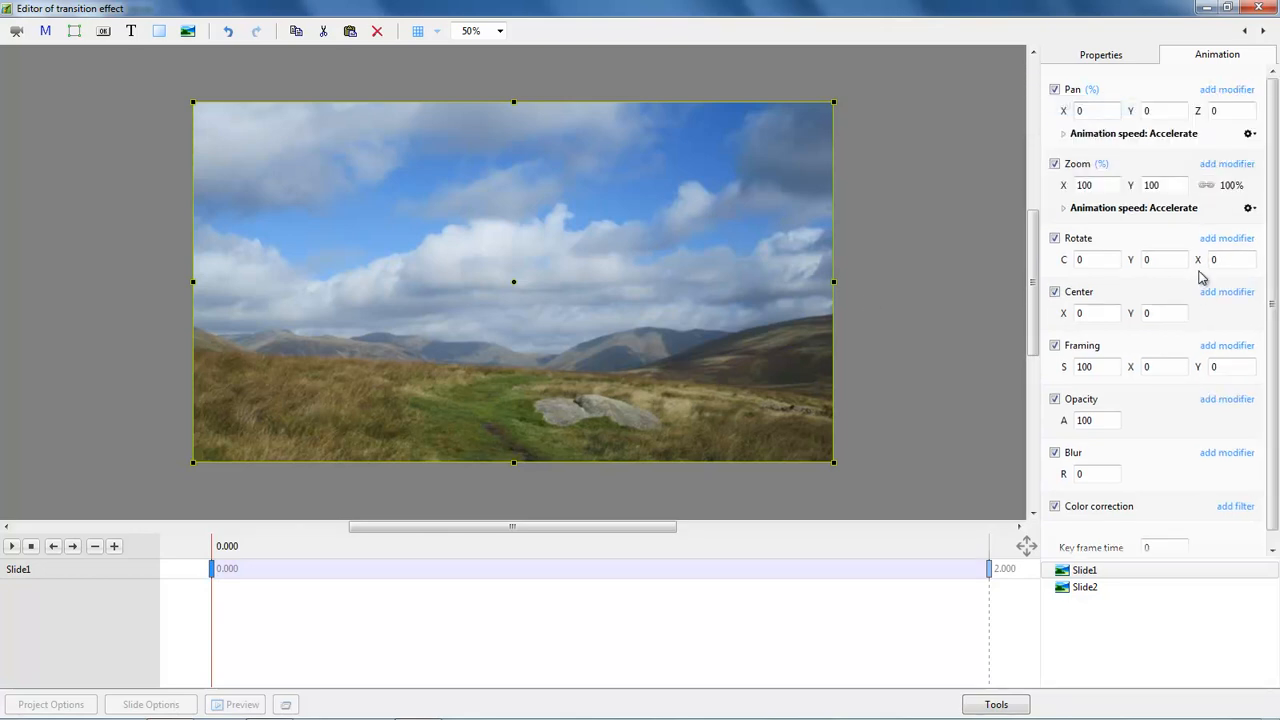
{"action": "left_click", "coordinate": [1245, 238]}
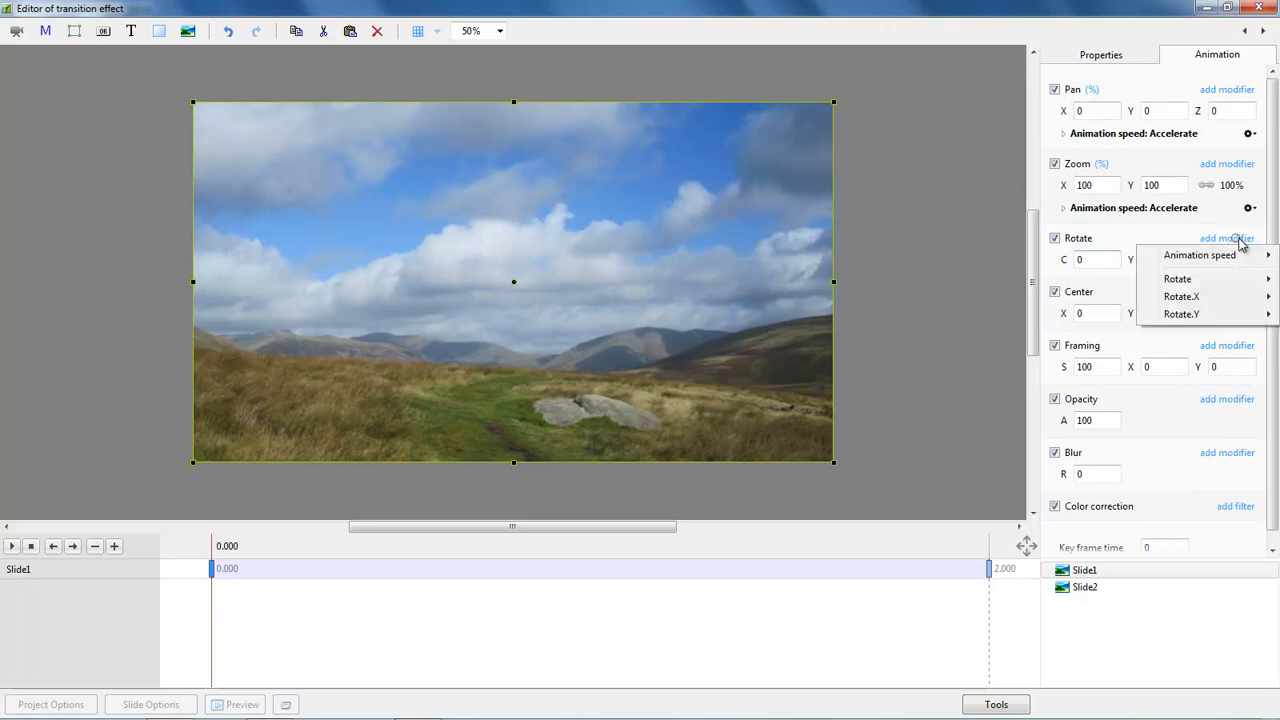
{"action": "mouse_move", "coordinate": [1196, 258]}
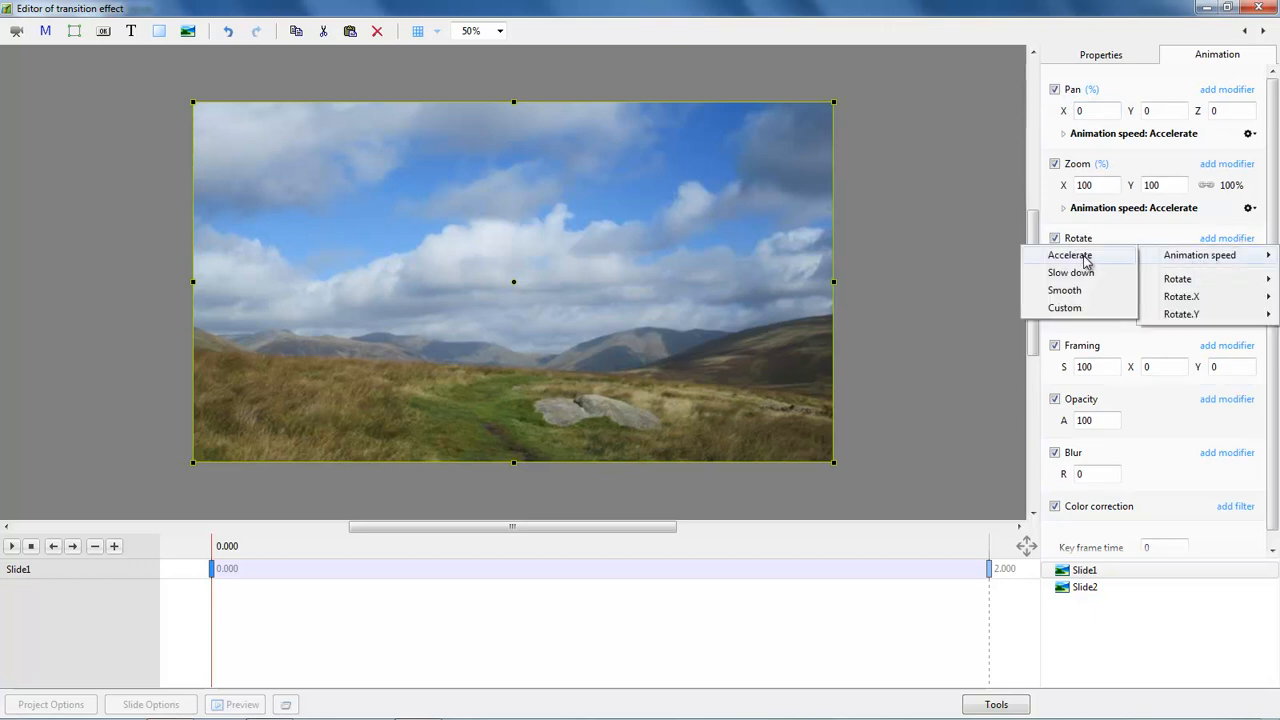
{"action": "left_click", "coordinate": [1088, 258]}
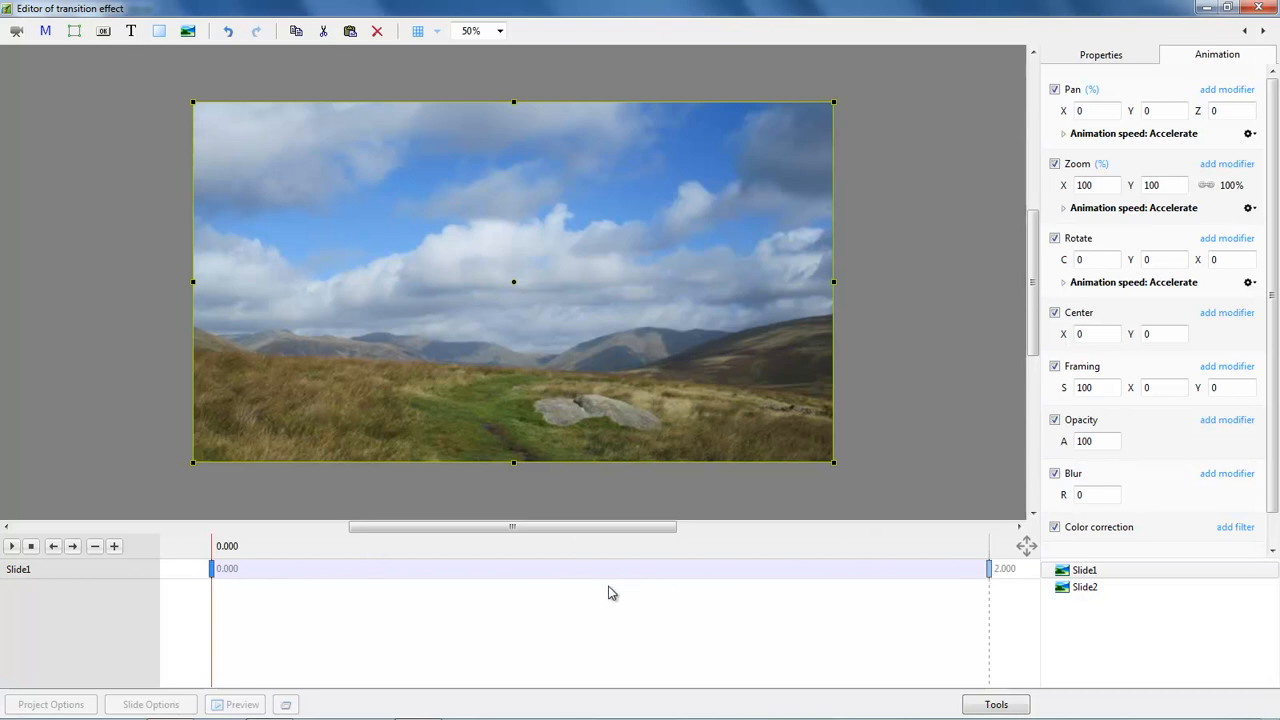
{"action": "left_click", "coordinate": [12, 546]}
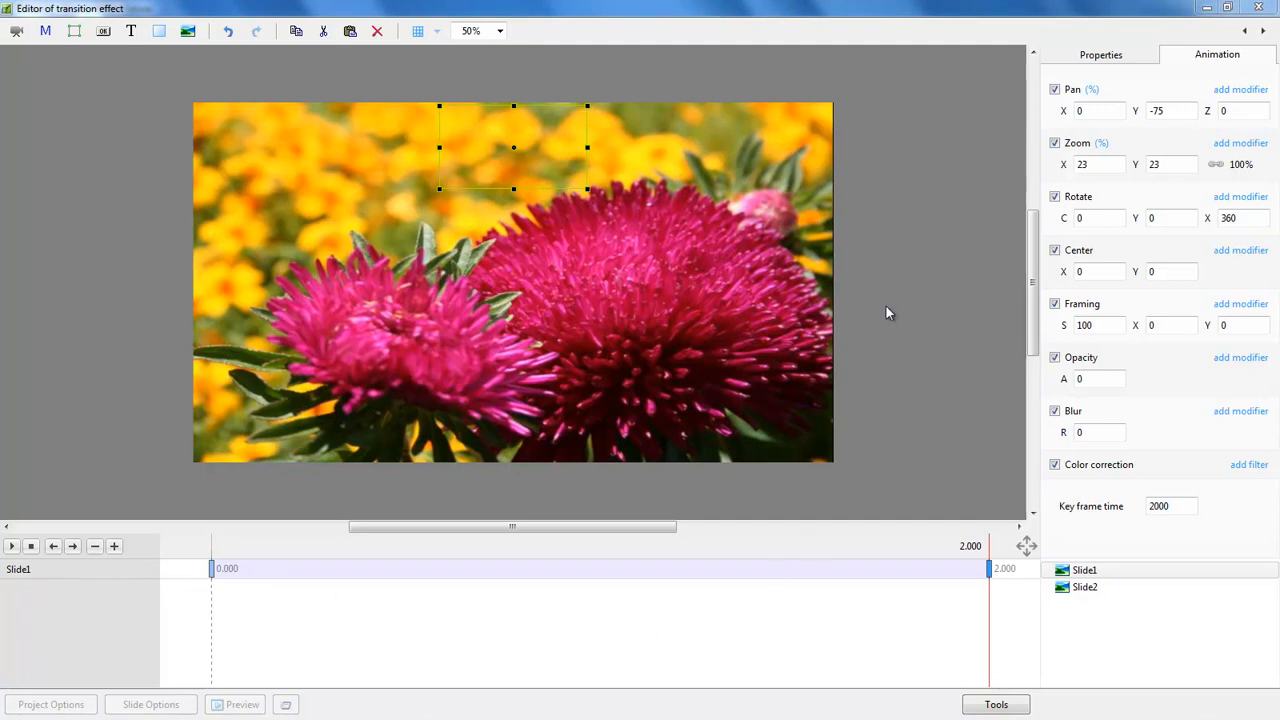
{"action": "left_click", "coordinate": [1259, 9]}
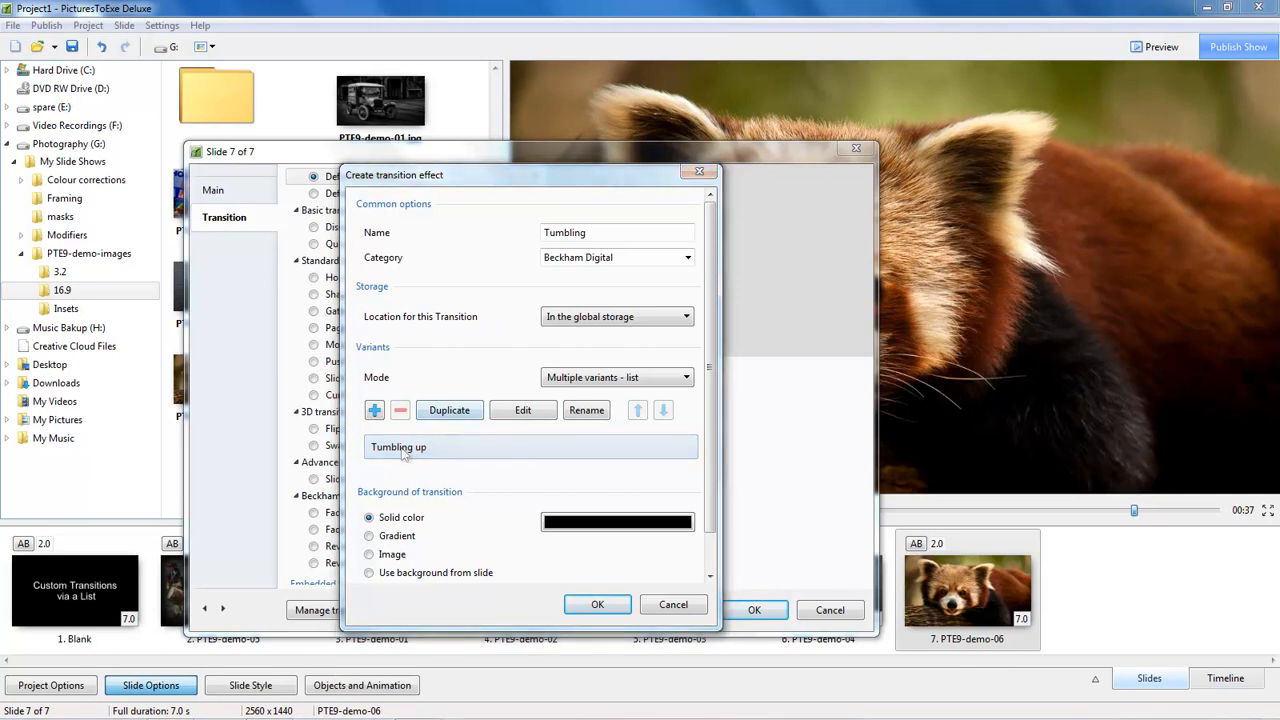
Step: Duplicate the "Tumbling up" variant and rename the copy "Tumbling down"
{"action": "left_click", "coordinate": [452, 411]}
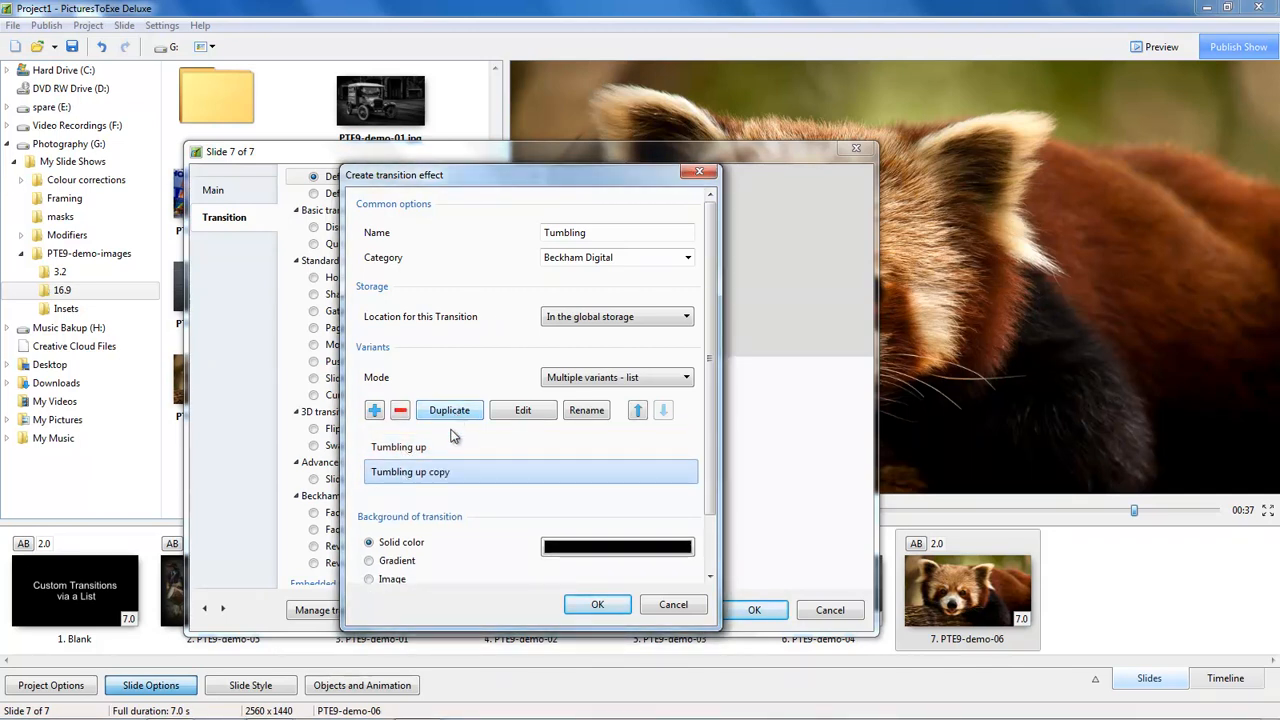
{"action": "left_click", "coordinate": [575, 414]}
{"action": "left_click_drag", "start_coordinate": [415, 474], "coordinate": [529, 449]}
{"action": "type", "text": "down"}
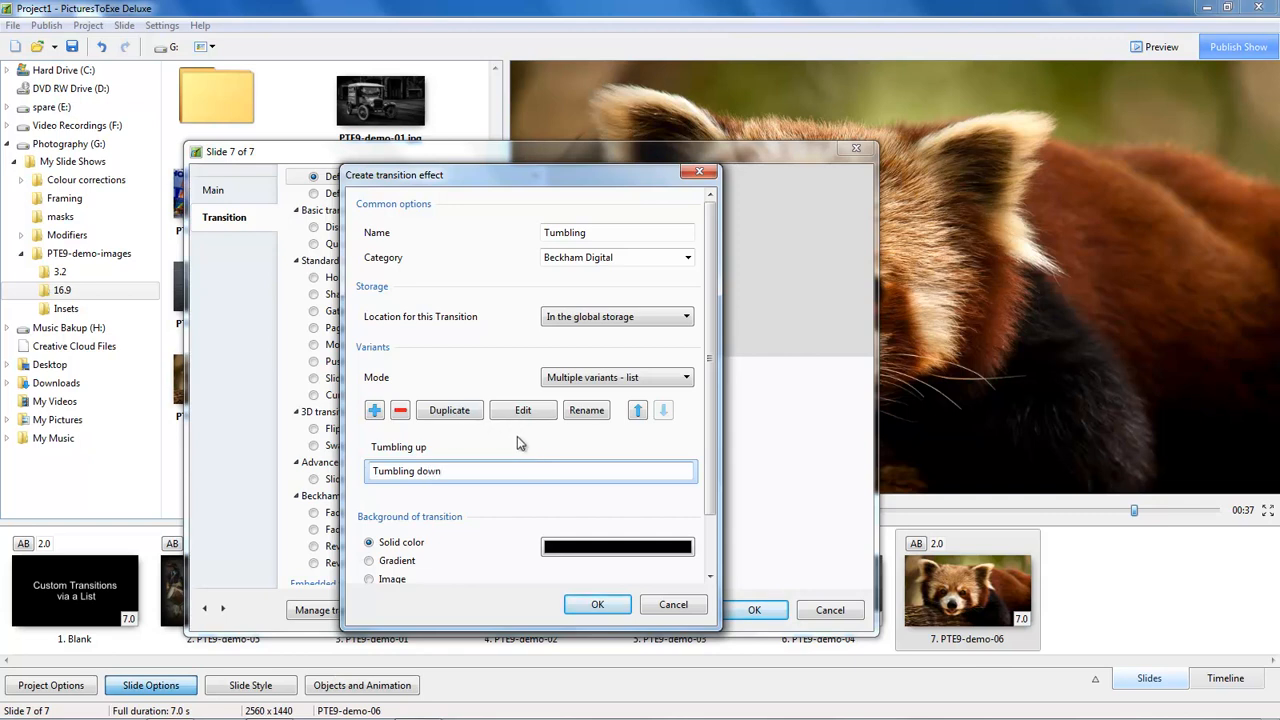
Step: In the "Tumbling down" variant, set Slide1's end keyframe to Pan Y 75 and Rotate X -360, and play the animation from the start
{"action": "left_click", "coordinate": [523, 413]}
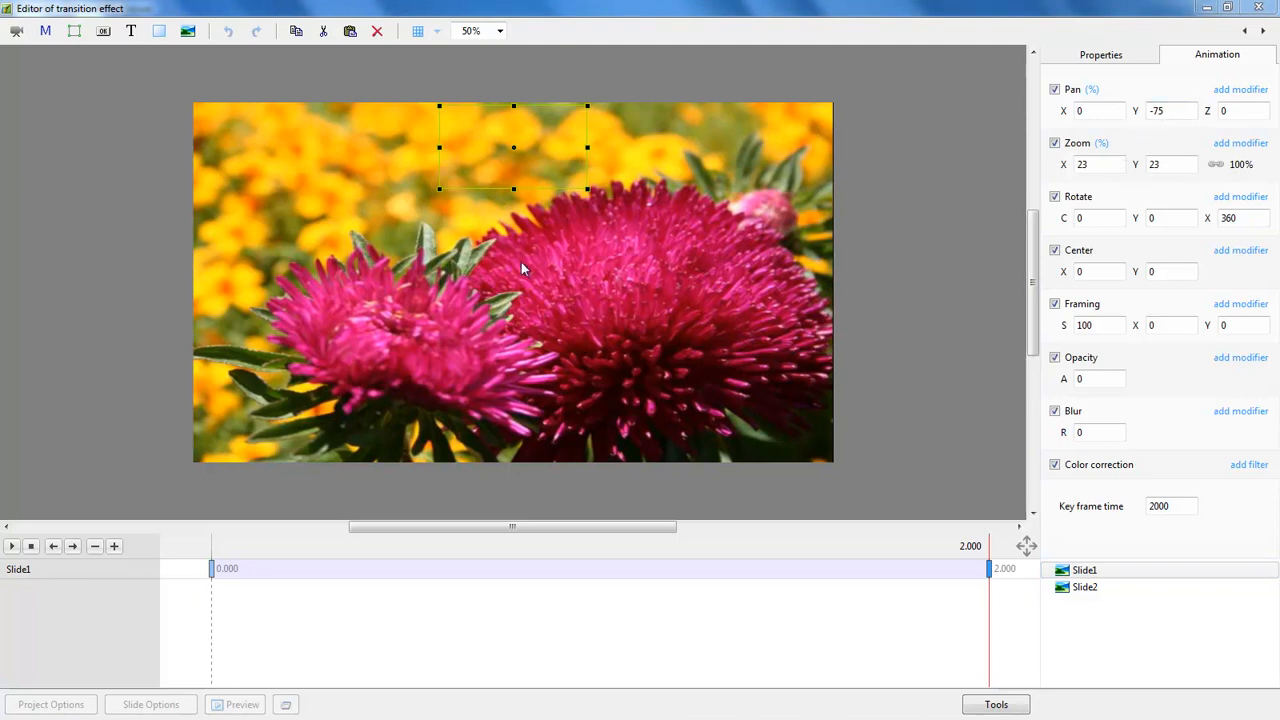
{"action": "left_click", "coordinate": [1151, 111]}
{"action": "left_click", "coordinate": [1155, 111]}
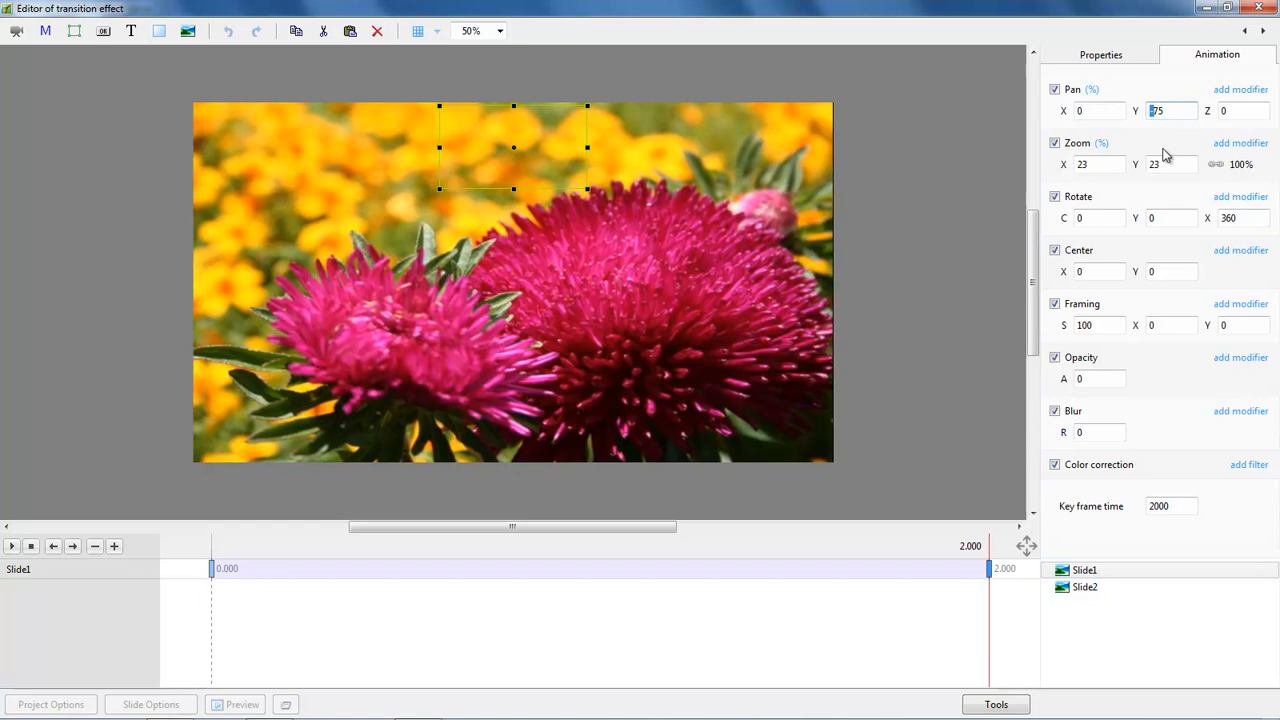
{"action": "key", "text": "Delete"}
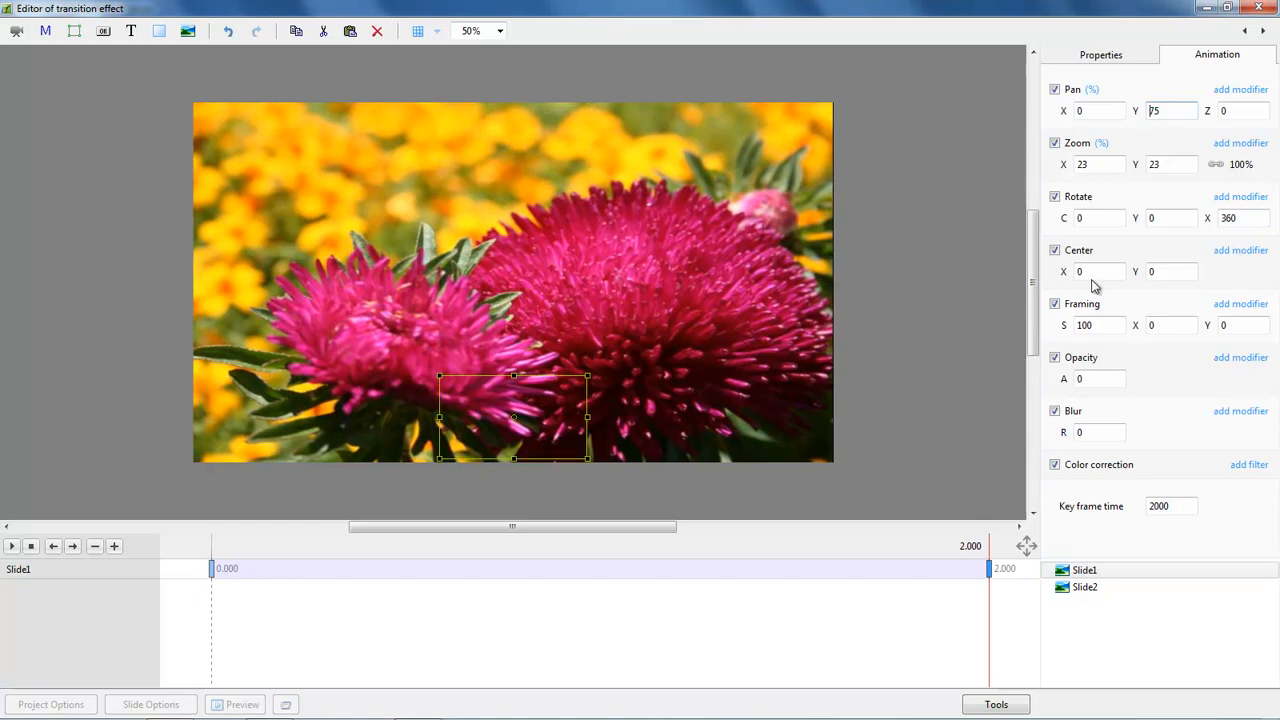
{"action": "double_click", "coordinate": [1240, 218]}
{"action": "type", "text": "-360"}
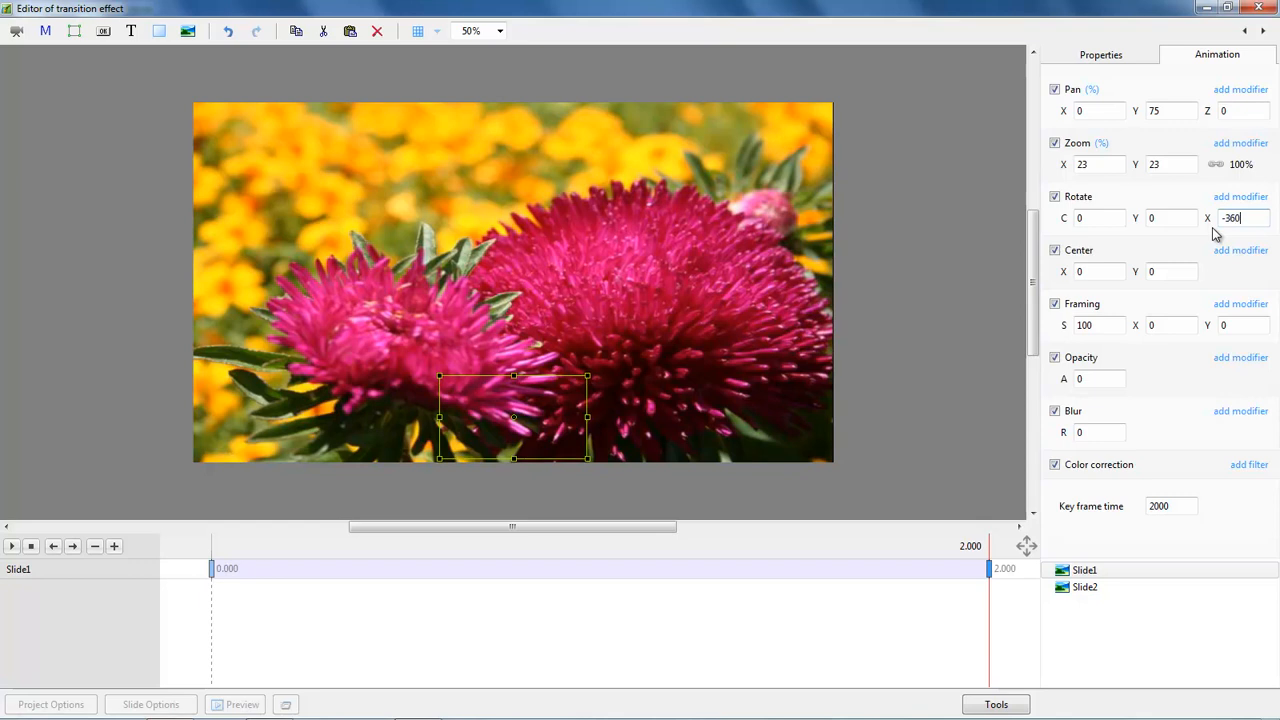
{"action": "left_click", "coordinate": [212, 569]}
{"action": "left_click", "coordinate": [11, 547]}
Step: Close the effect editor, save the Tumbling transition and accept the slide options
{"action": "left_click", "coordinate": [1258, 9]}
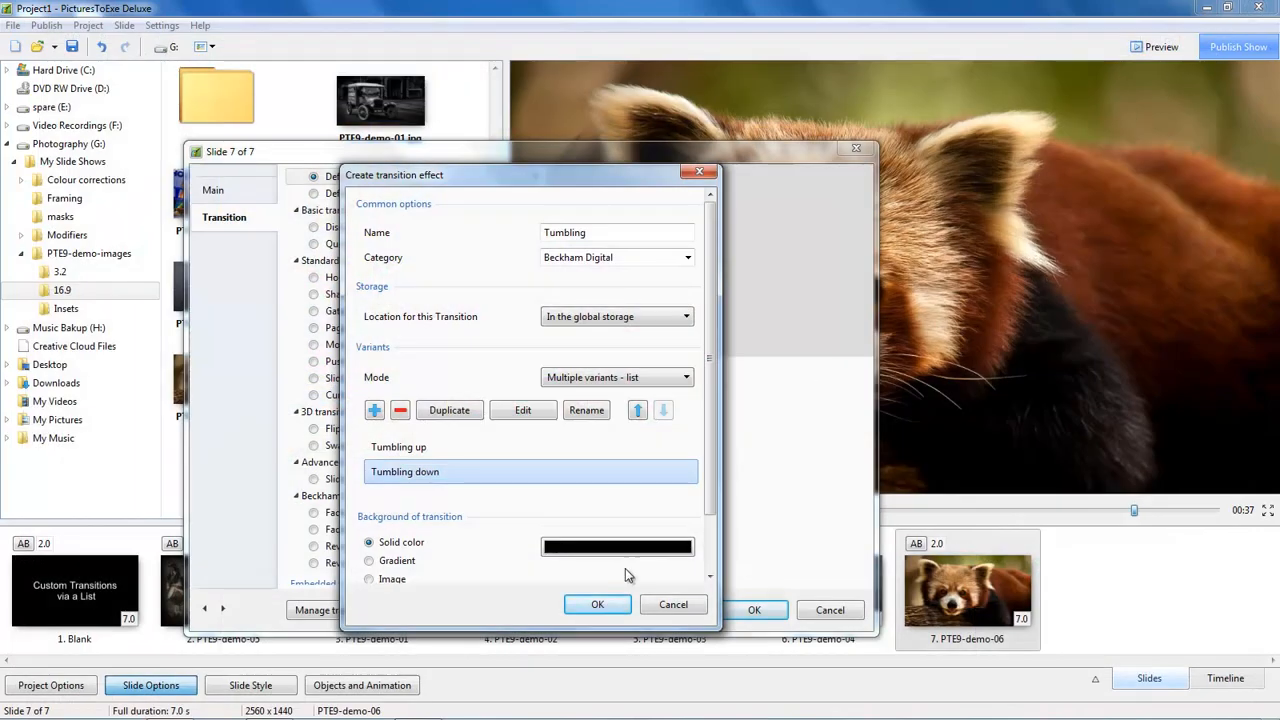
{"action": "left_click", "coordinate": [583, 609]}
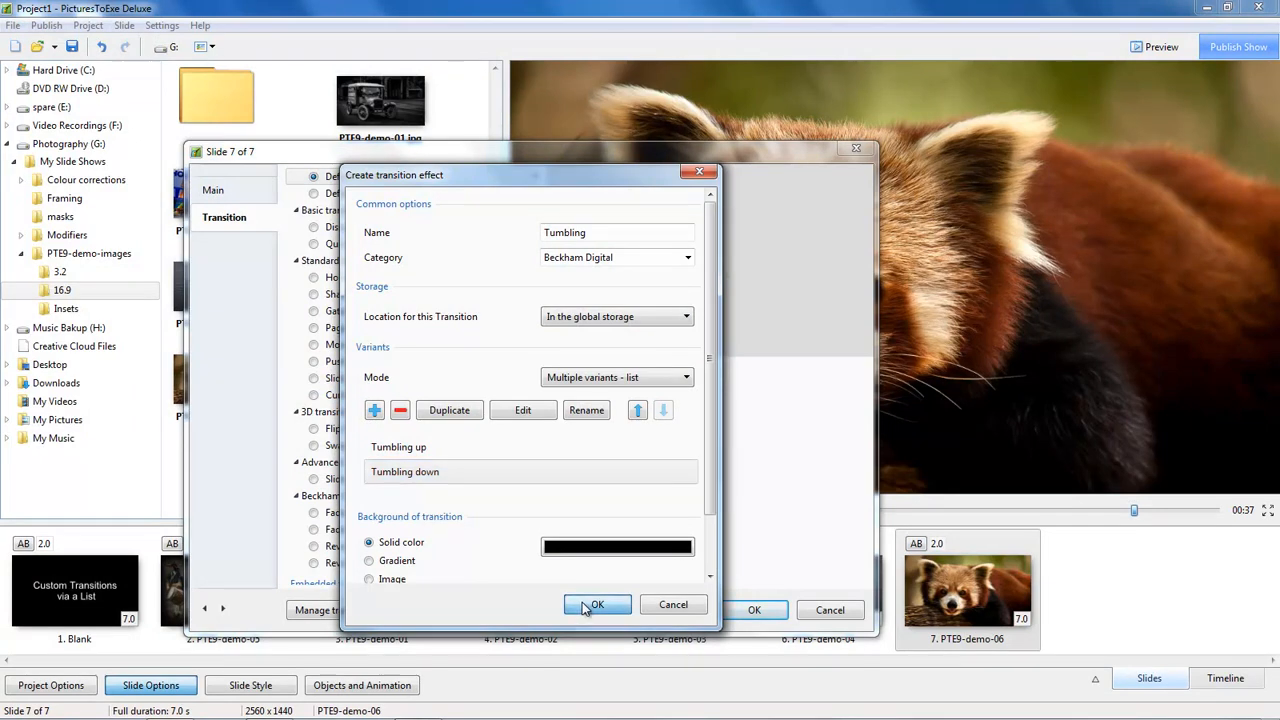
{"action": "left_click", "coordinate": [753, 611]}
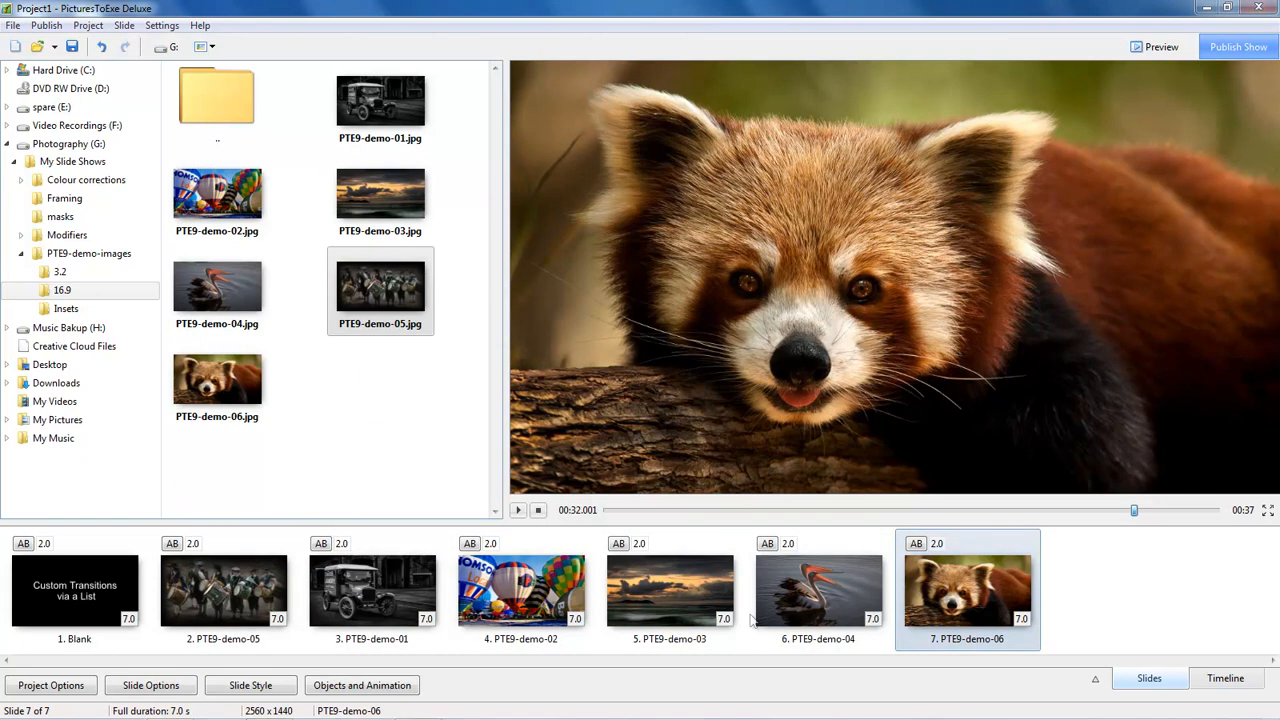
Step: Select slides 3 to 6 together in the slide list
{"action": "left_click", "coordinate": [218, 588]}
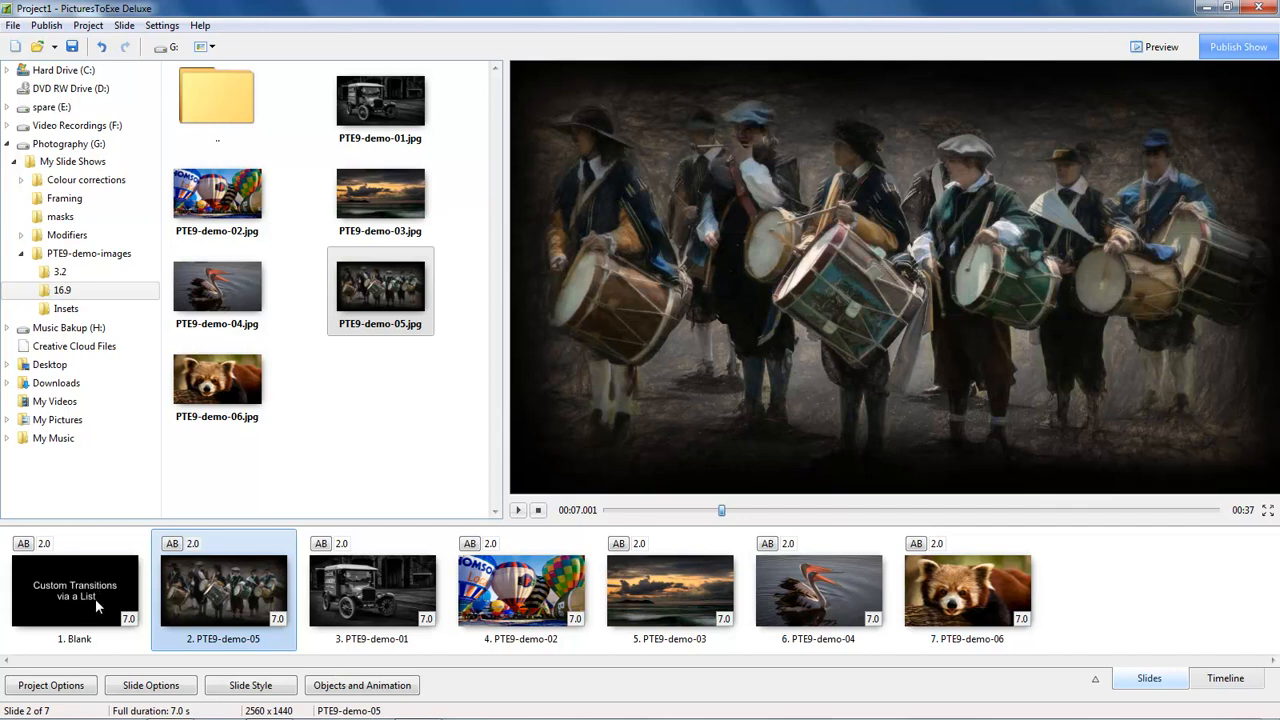
{"action": "left_click", "coordinate": [358, 594]}
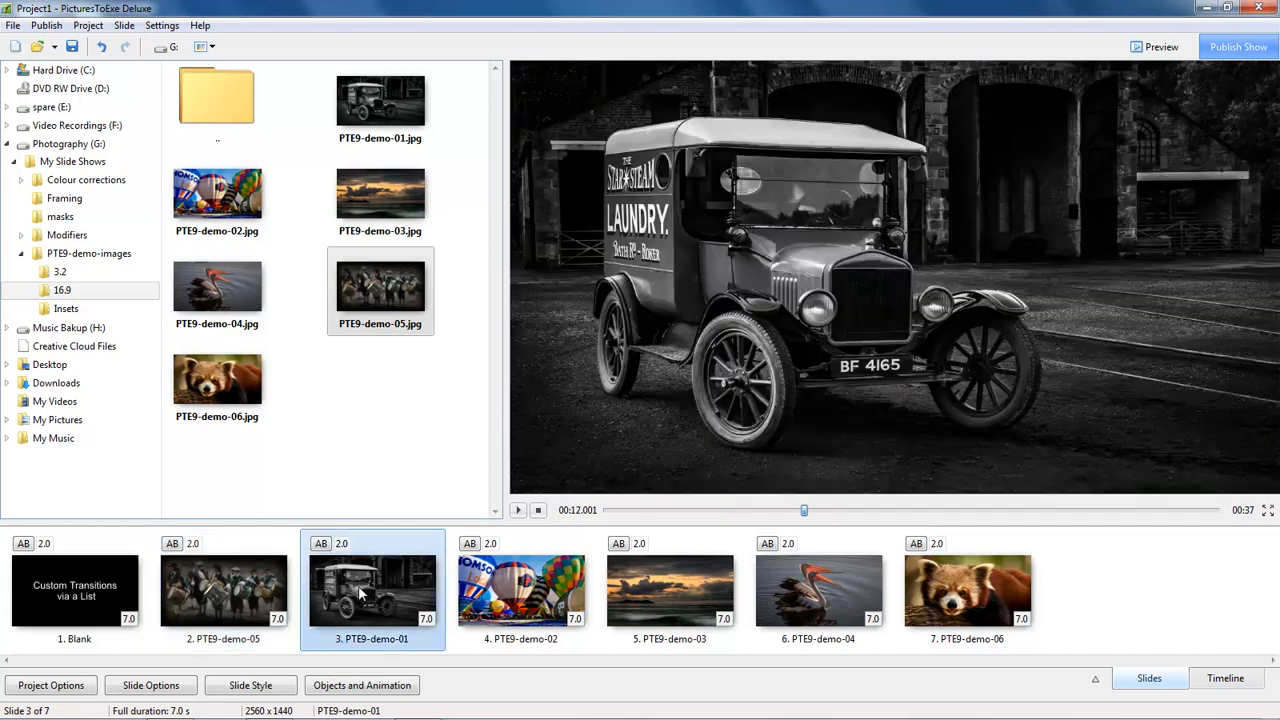
{"action": "left_click", "coordinate": [545, 600], "text": "ctrl"}
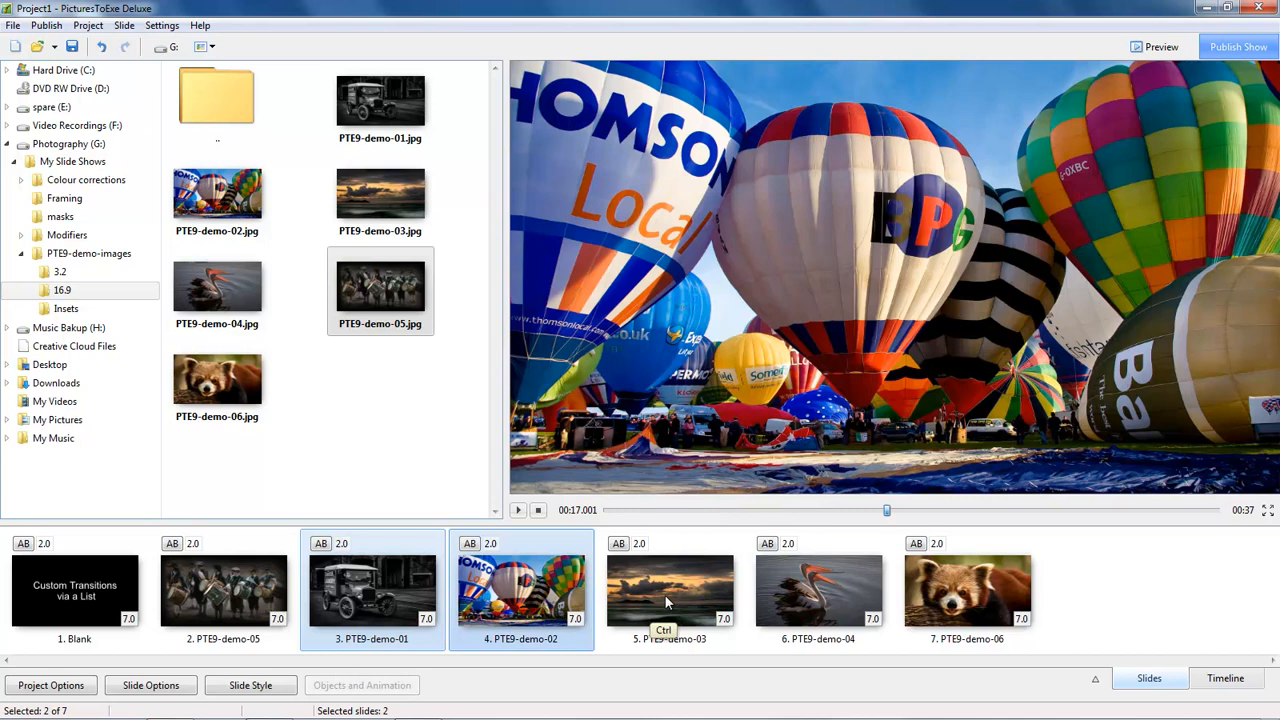
{"action": "left_click", "coordinate": [660, 600], "text": "ctrl"}
{"action": "left_click", "coordinate": [793, 600], "text": "ctrl"}
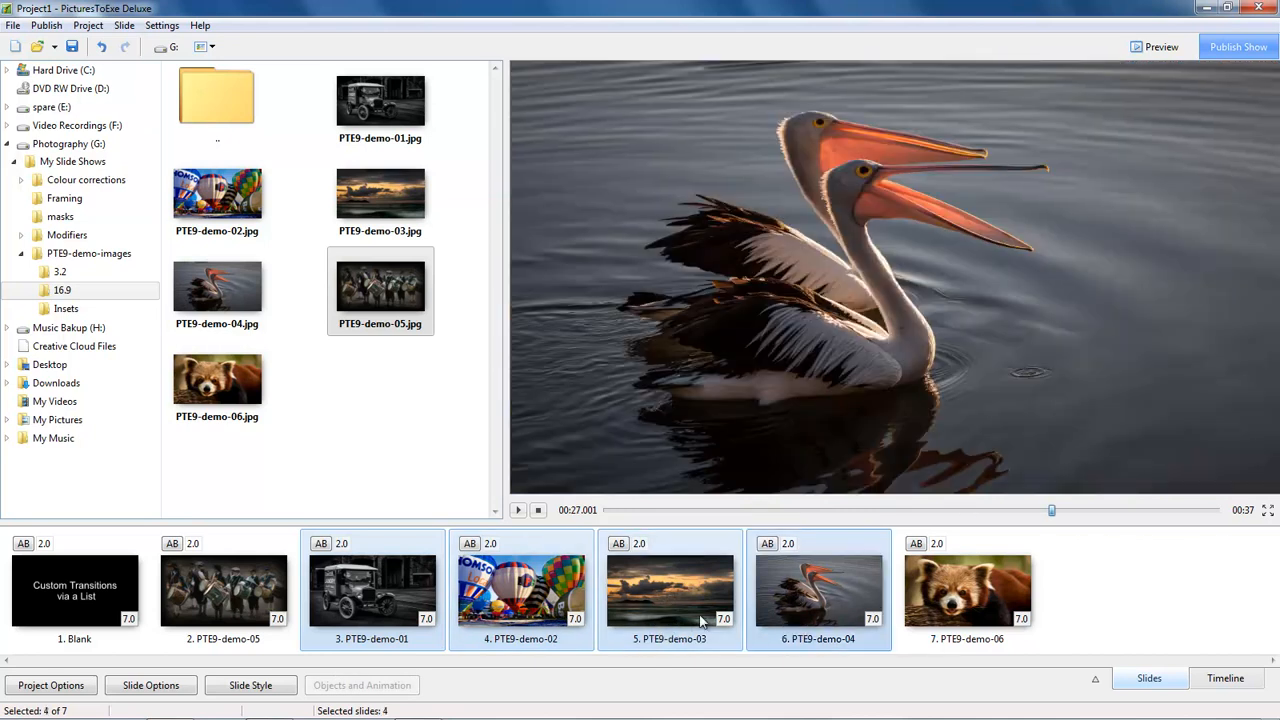
Step: Apply the Beckham Digital "Tumbling" transition with its "Tumbling up" variant to slide 3
{"action": "left_click", "coordinate": [393, 613]}
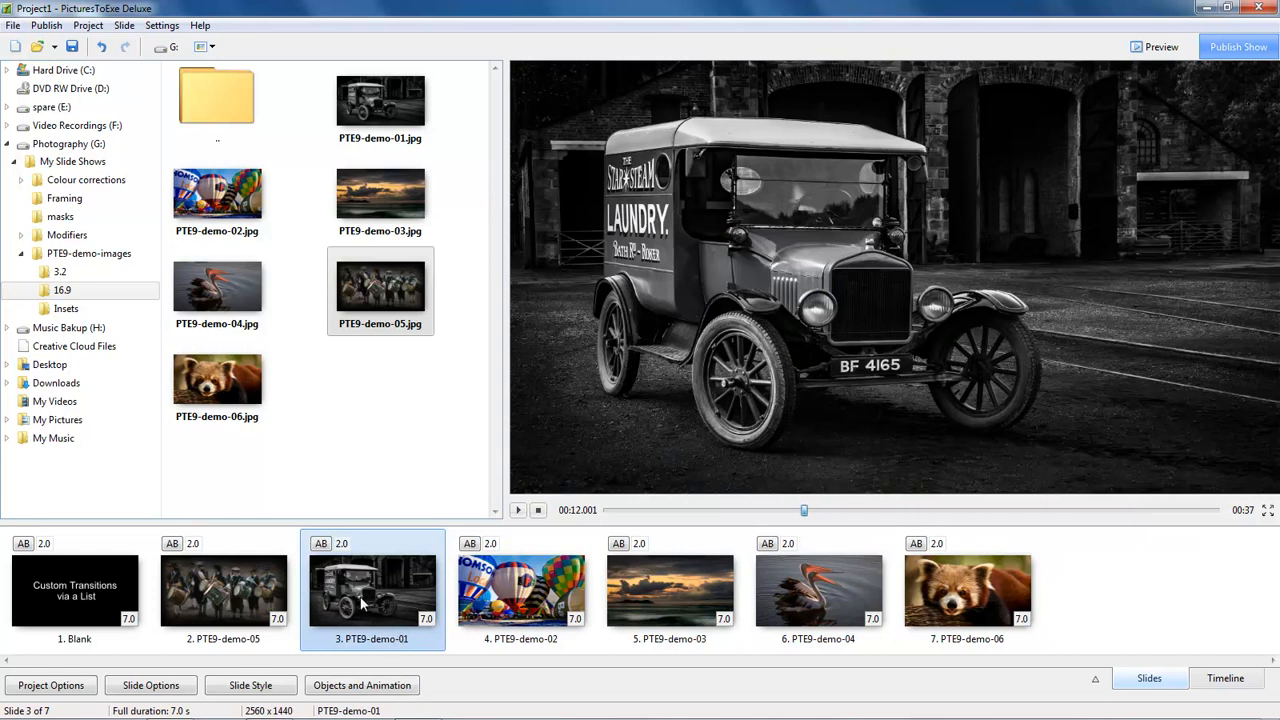
{"action": "left_click", "coordinate": [147, 690]}
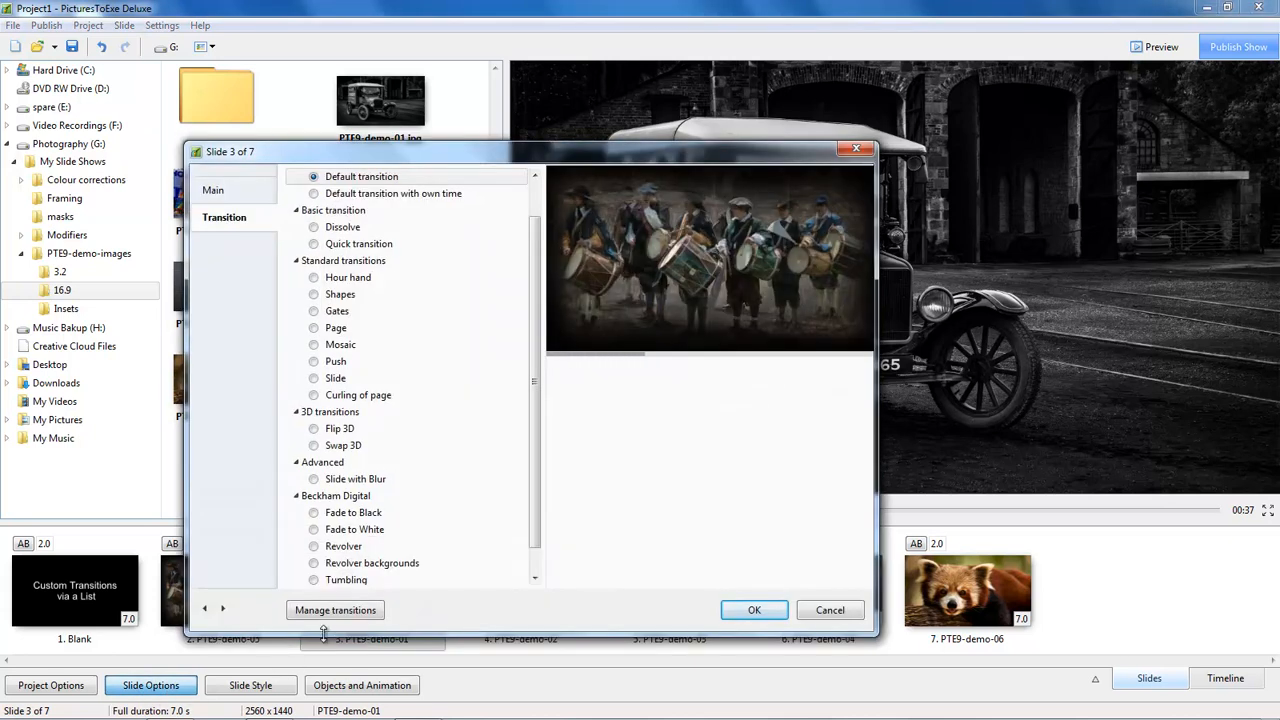
{"action": "scroll", "coordinate": [535, 530], "scroll_direction": "down", "scroll_amount": 1}
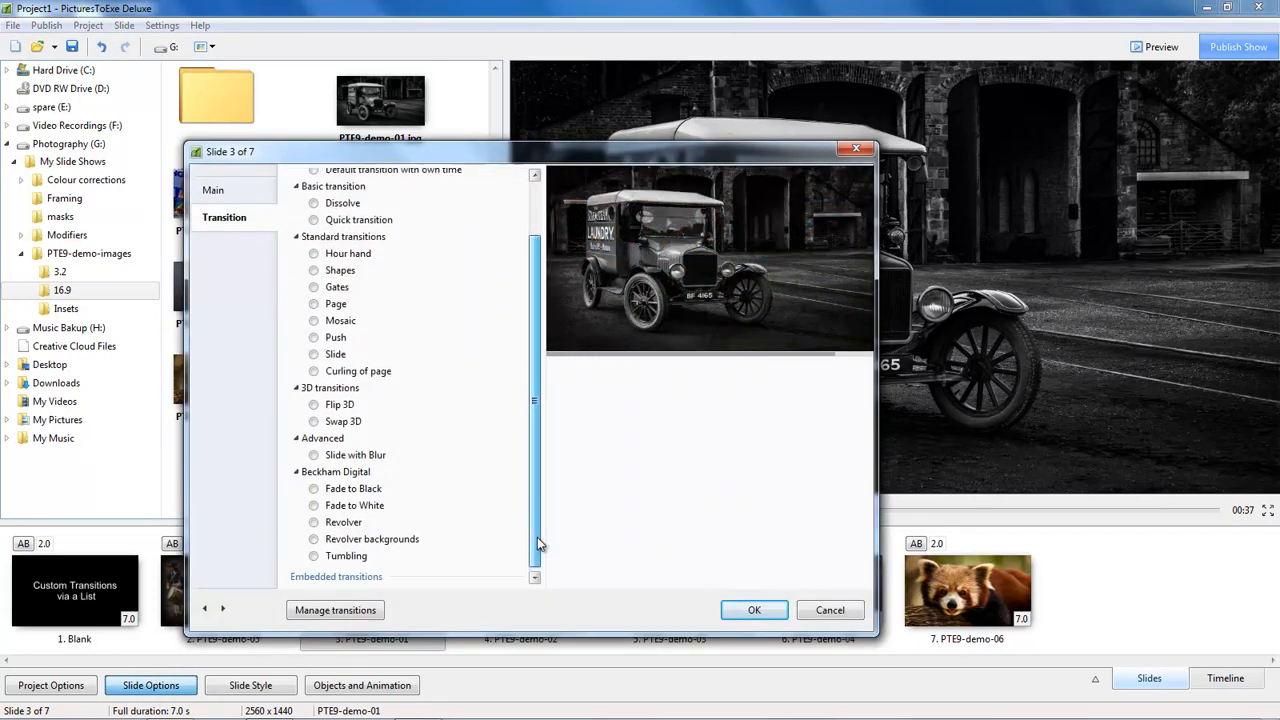
{"action": "left_click", "coordinate": [316, 554]}
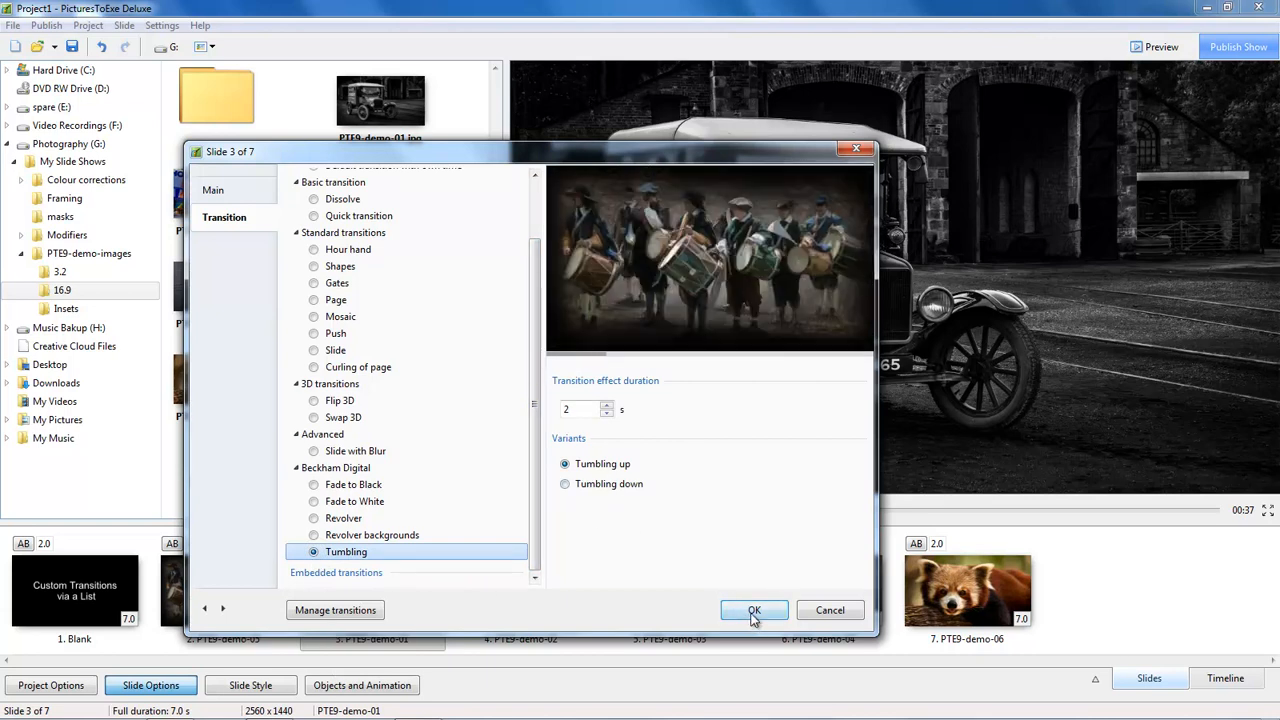
Step: Apply the "Tumbling" transition to slide 4 with the "Tumbling down" variant
{"action": "left_click", "coordinate": [223, 609]}
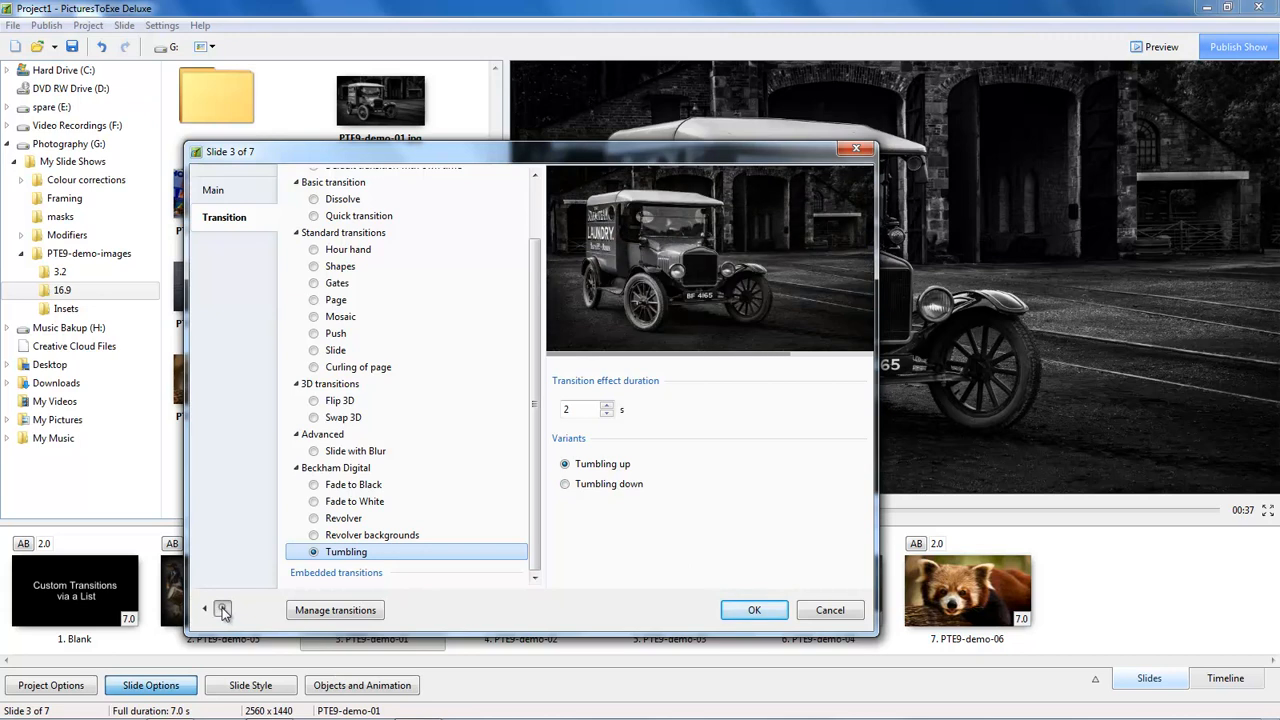
{"action": "scroll", "coordinate": [330, 566], "scroll_direction": "down", "scroll_amount": 2}
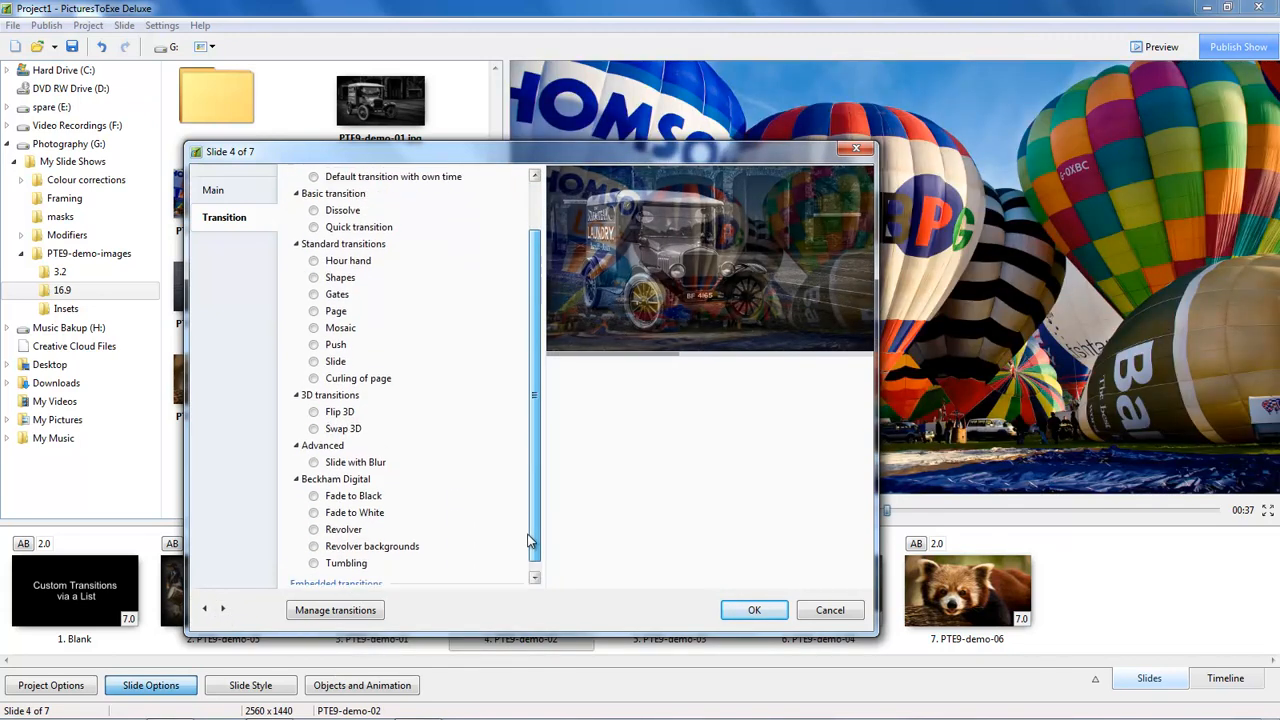
{"action": "left_click", "coordinate": [314, 552]}
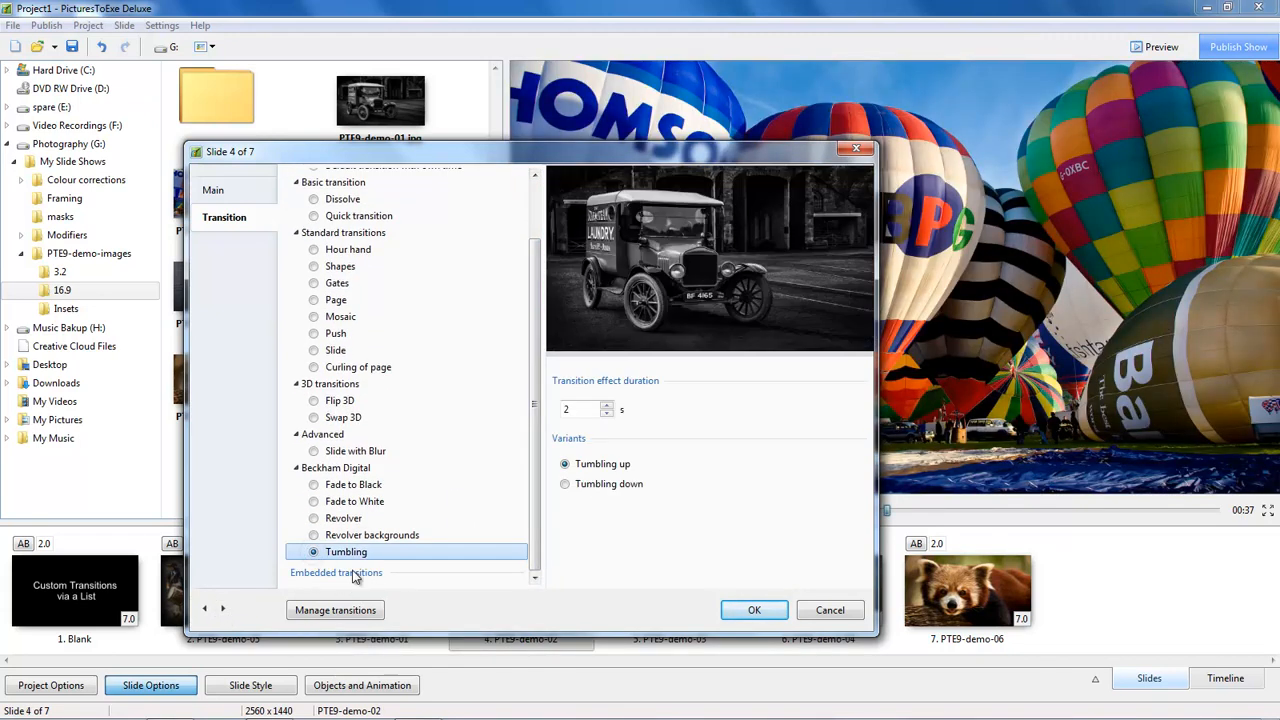
{"action": "left_click", "coordinate": [585, 486]}
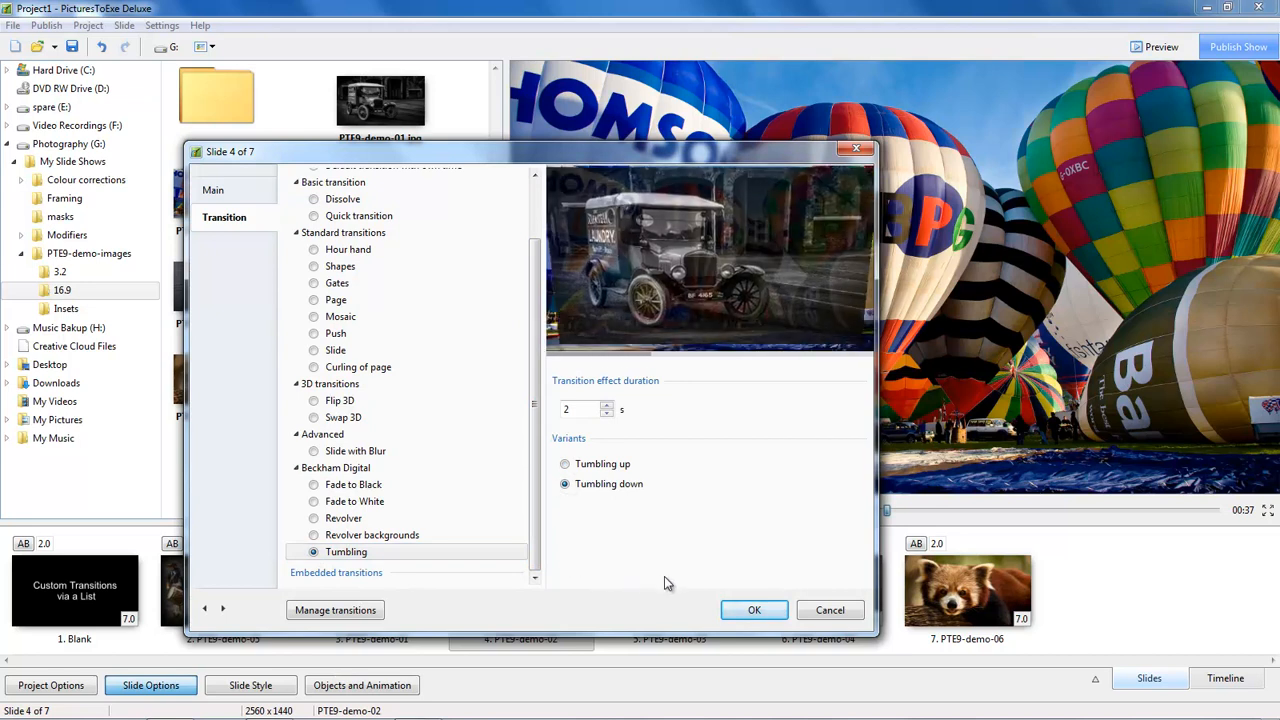
Step: Apply the "Tumbling" transition with its "Tumbling up" variant to slide 5 and accept the slide options
{"action": "left_click", "coordinate": [223, 609]}
{"action": "left_click_drag", "start_coordinate": [535, 497], "coordinate": [535, 553]}
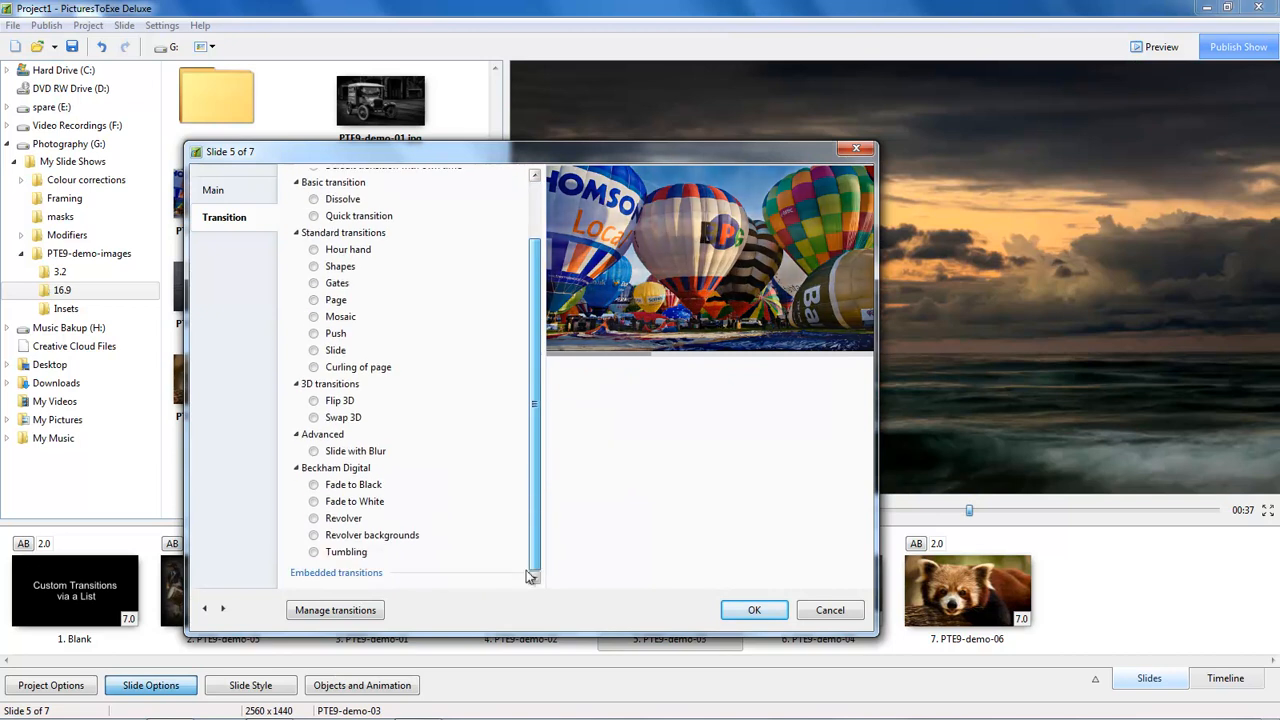
{"action": "left_click", "coordinate": [342, 552]}
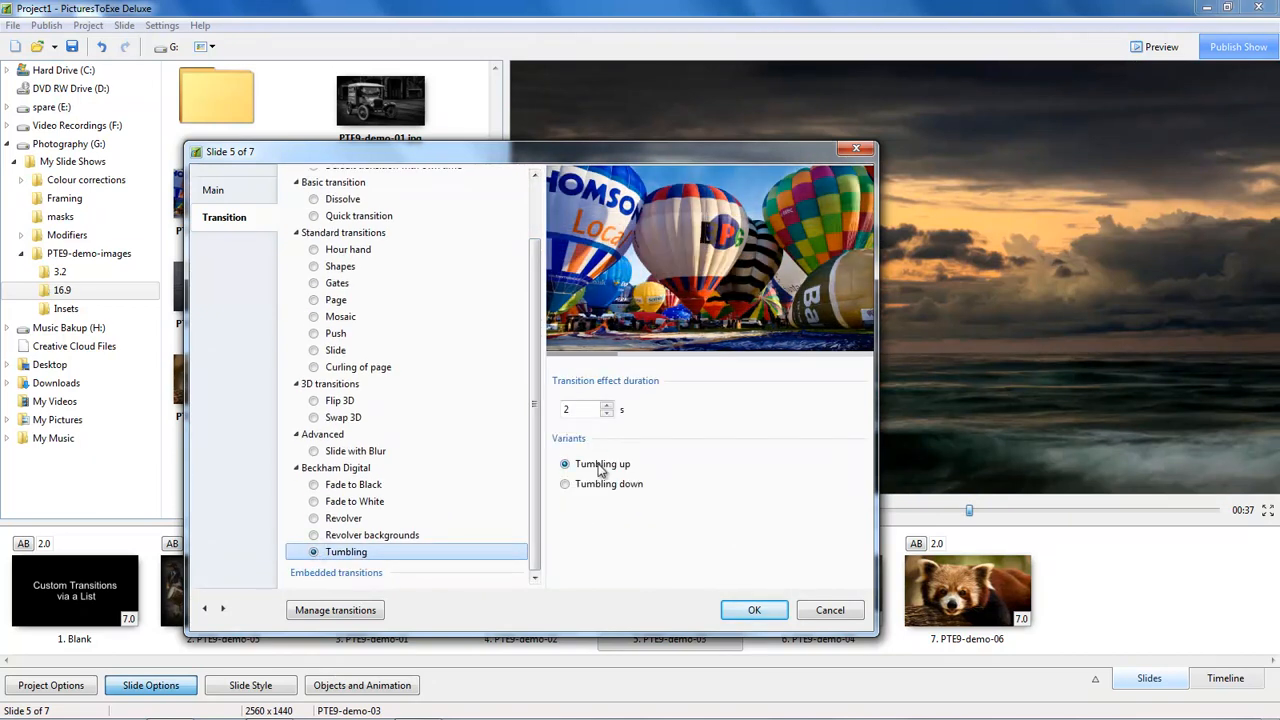
{"action": "left_click", "coordinate": [752, 611]}
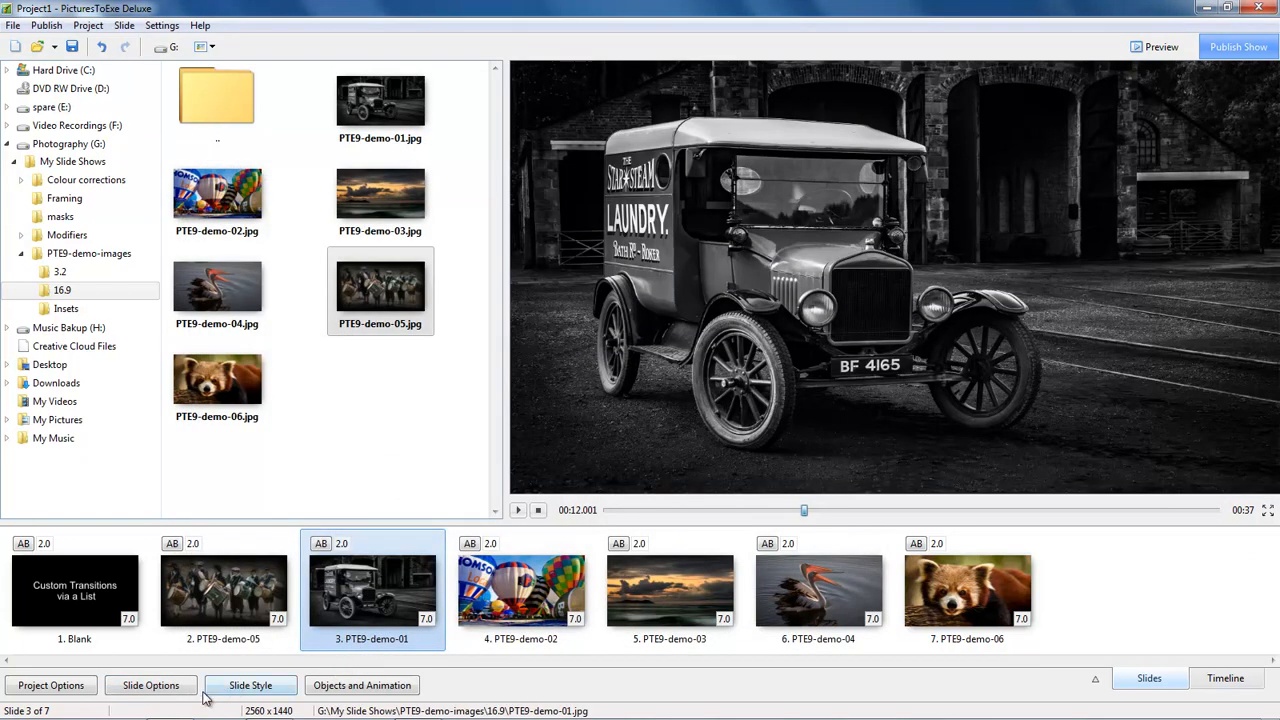
Step: Check the transition and variant assigned to slides 3 to 6, with "Tumbling down" chosen for slide 4
{"action": "left_click", "coordinate": [120, 688]}
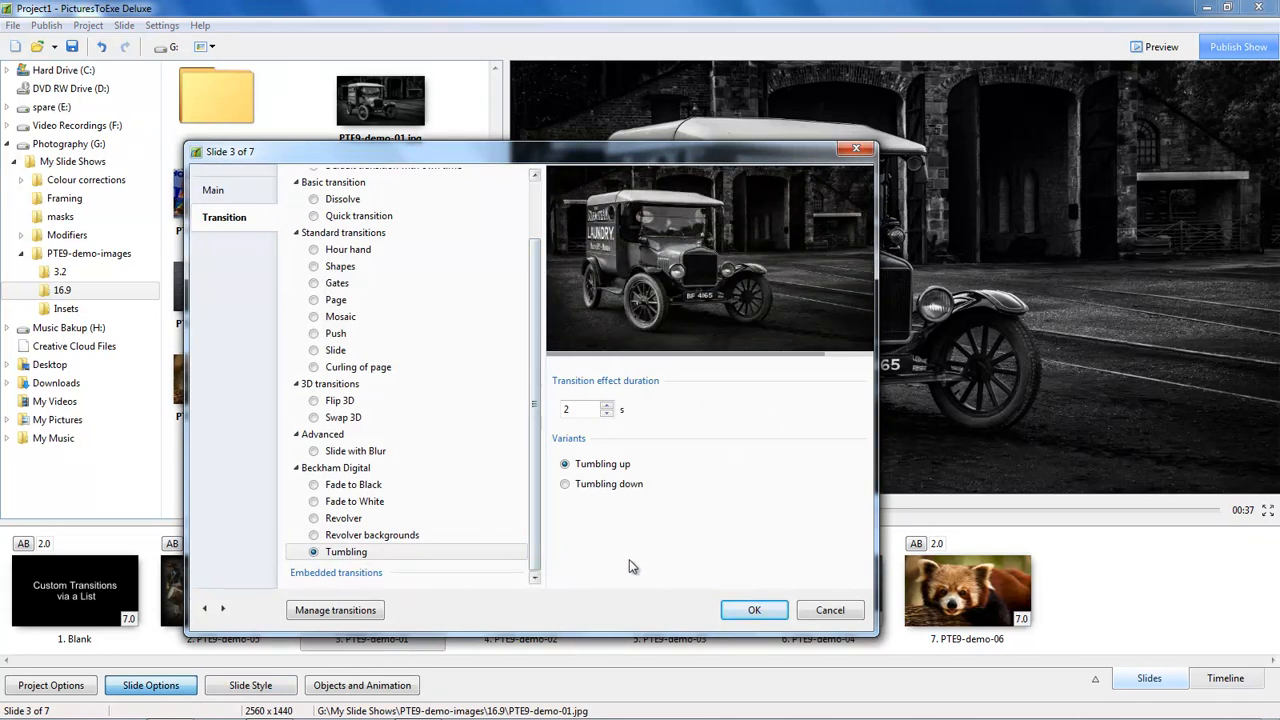
{"action": "left_click", "coordinate": [222, 608]}
{"action": "left_click", "coordinate": [565, 484]}
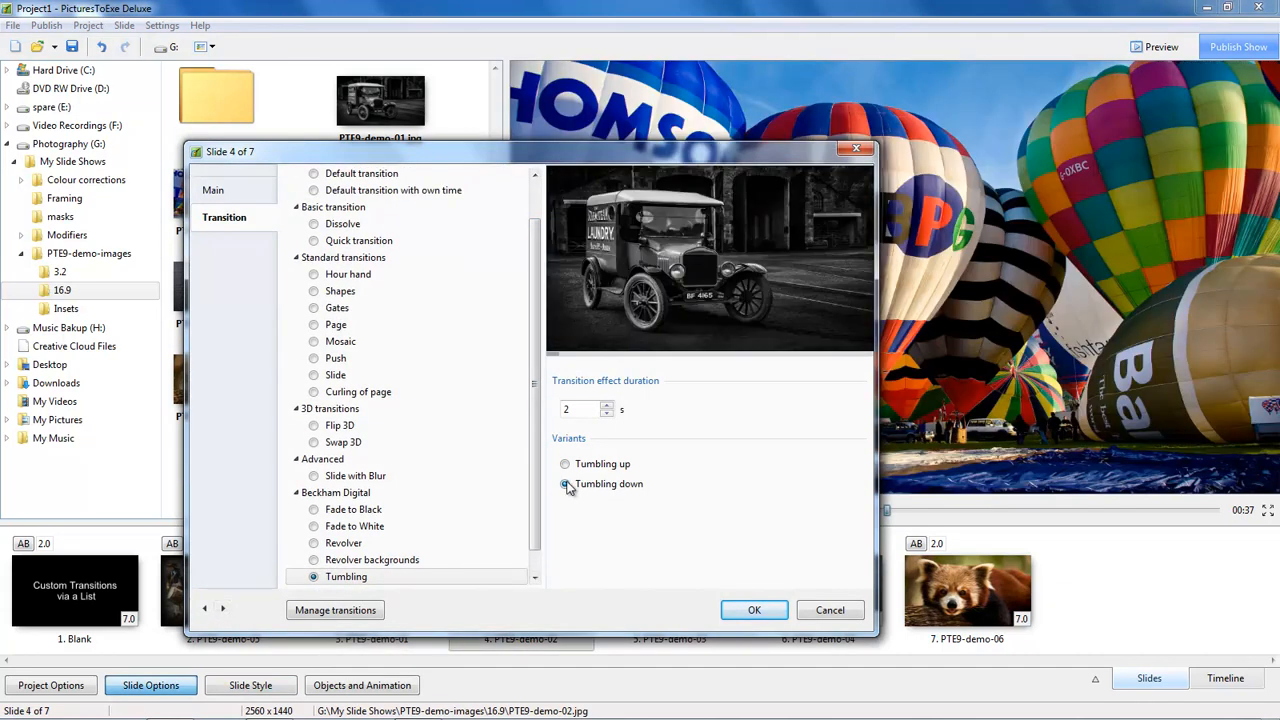
{"action": "left_click", "coordinate": [222, 608]}
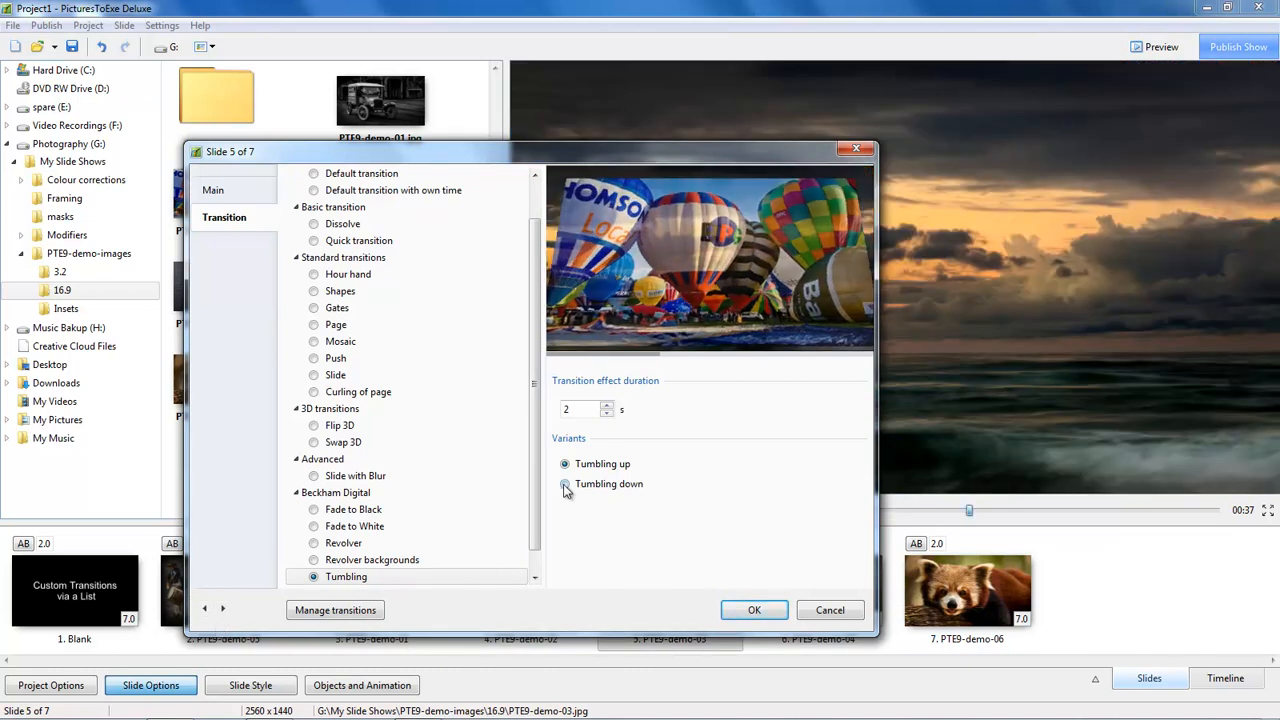
{"action": "left_click", "coordinate": [222, 608]}
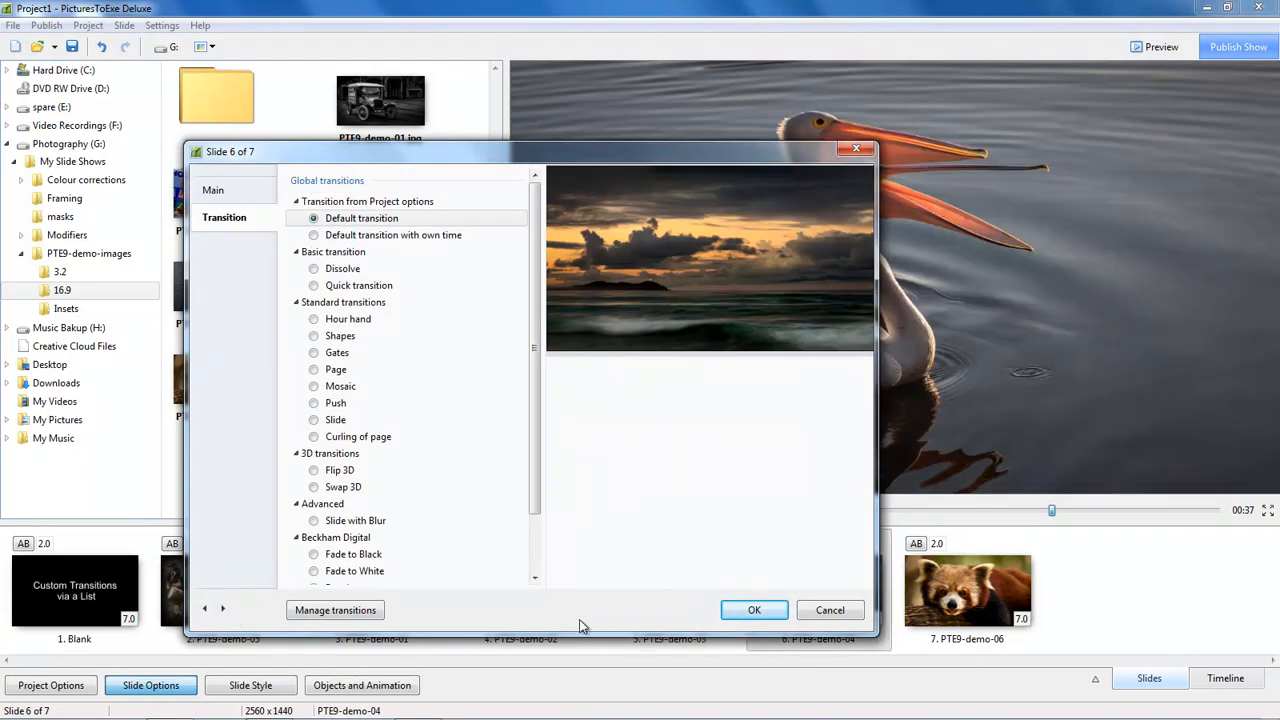
{"action": "left_click", "coordinate": [752, 610]}
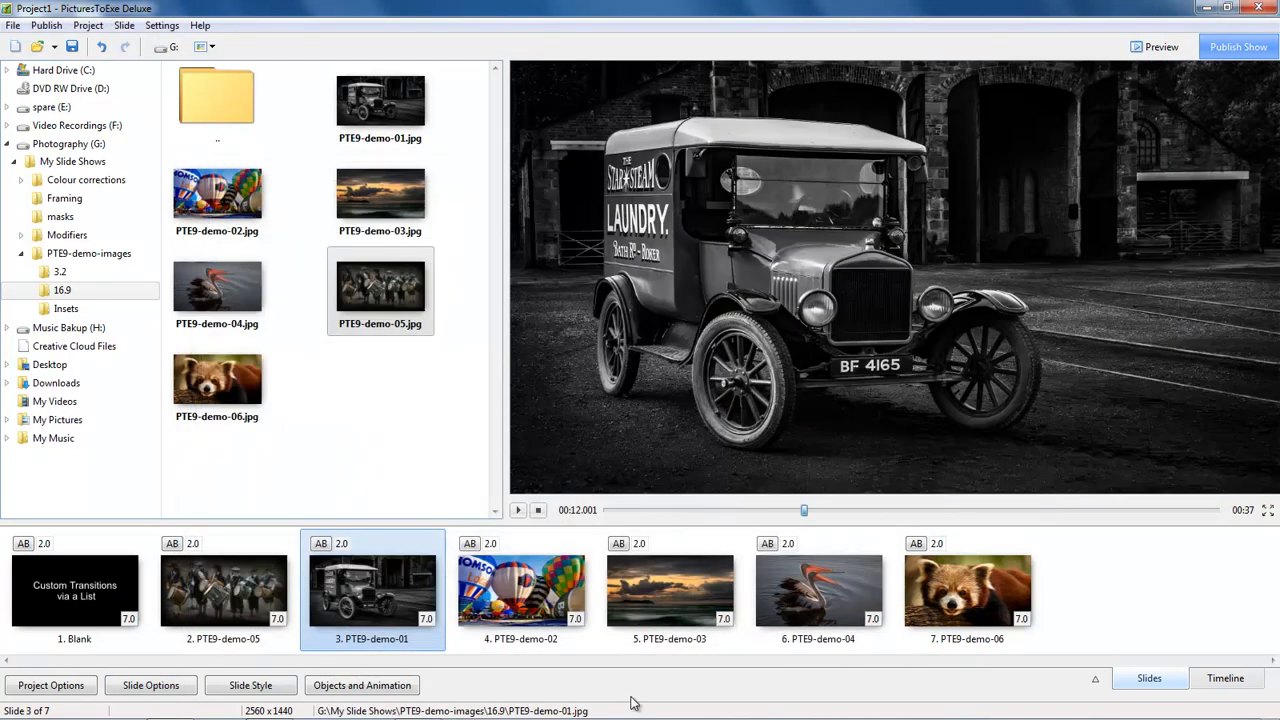
Step: Play the slide show from the first slide to review the Tumbling transitions
{"action": "left_click", "coordinate": [110, 609]}
{"action": "left_click", "coordinate": [519, 511]}
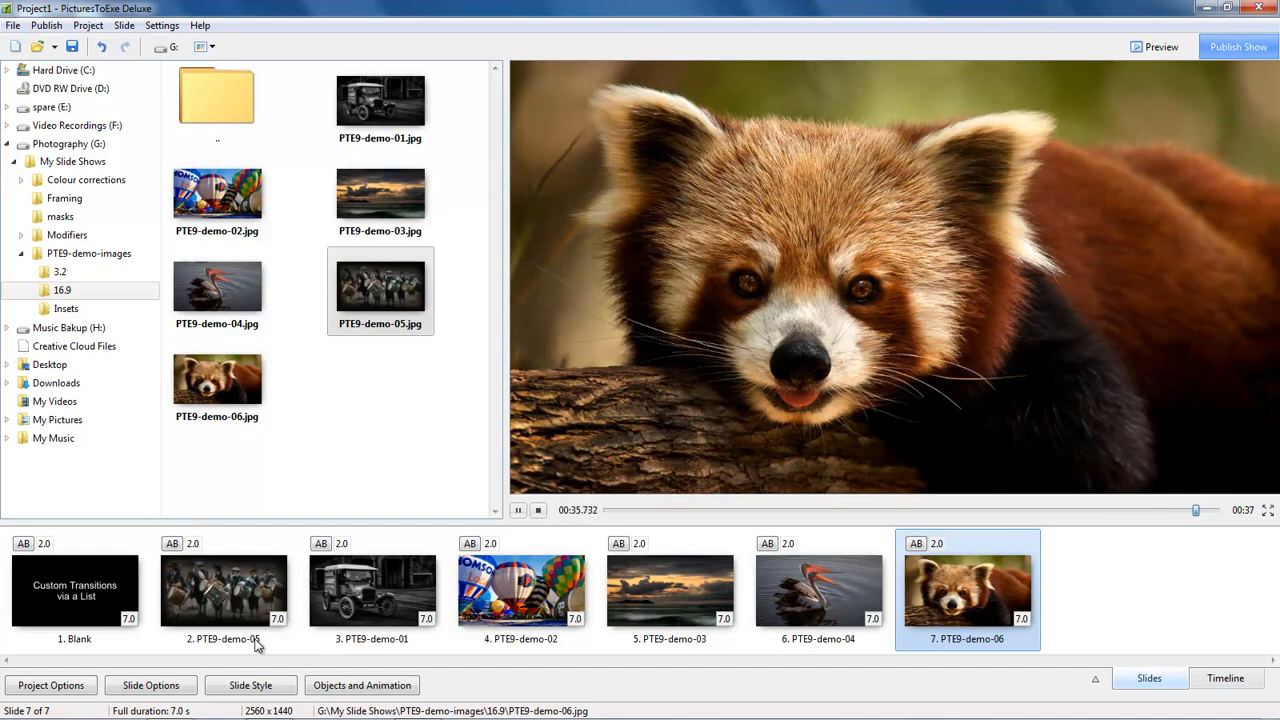
Step: Apply the "Tumbling" transition in its "Tumbling up" variant to slides 3 to 7 together, with an effect duration of 5 s
{"action": "left_click", "coordinate": [372, 601]}
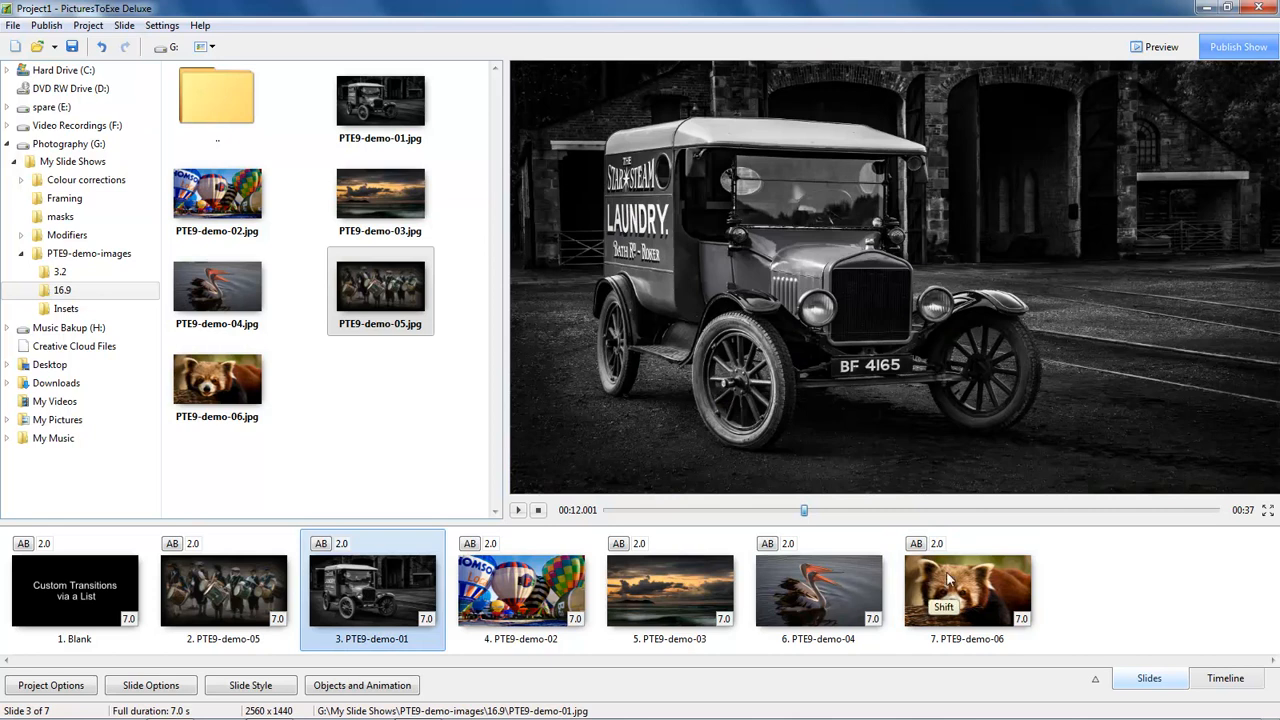
{"action": "left_click", "coordinate": [960, 600], "text": "shift"}
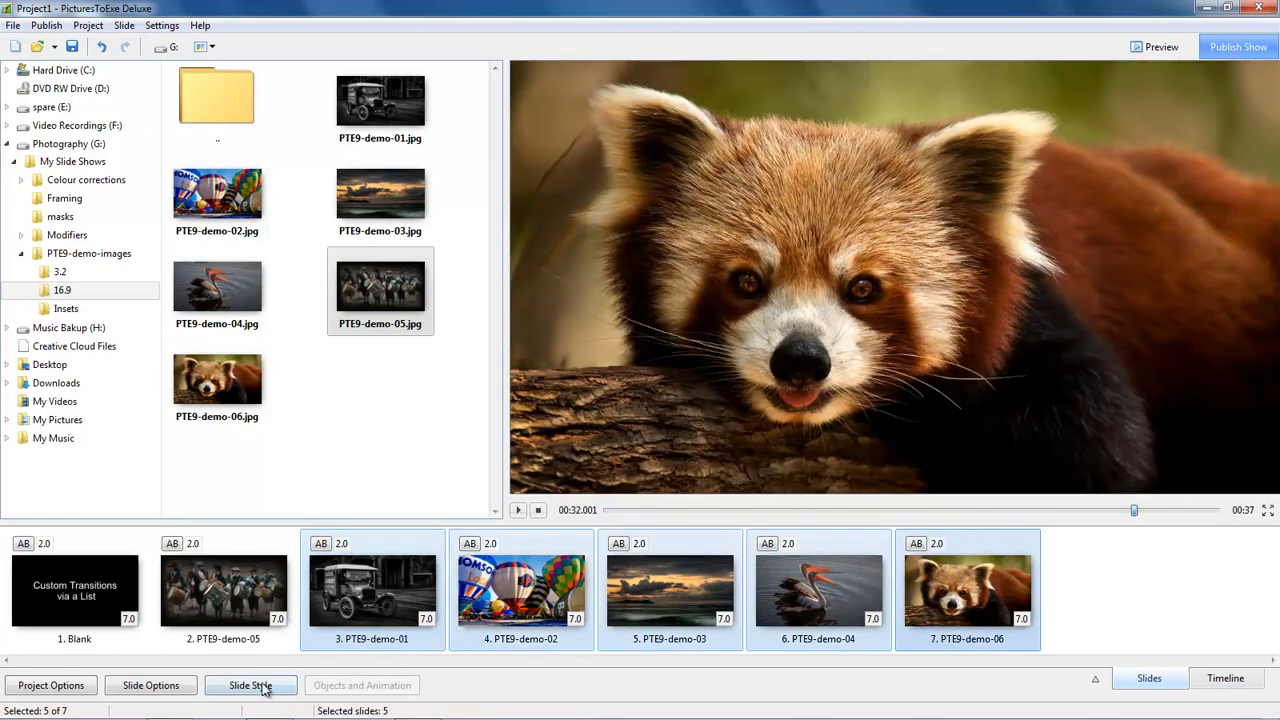
{"action": "left_click", "coordinate": [169, 690]}
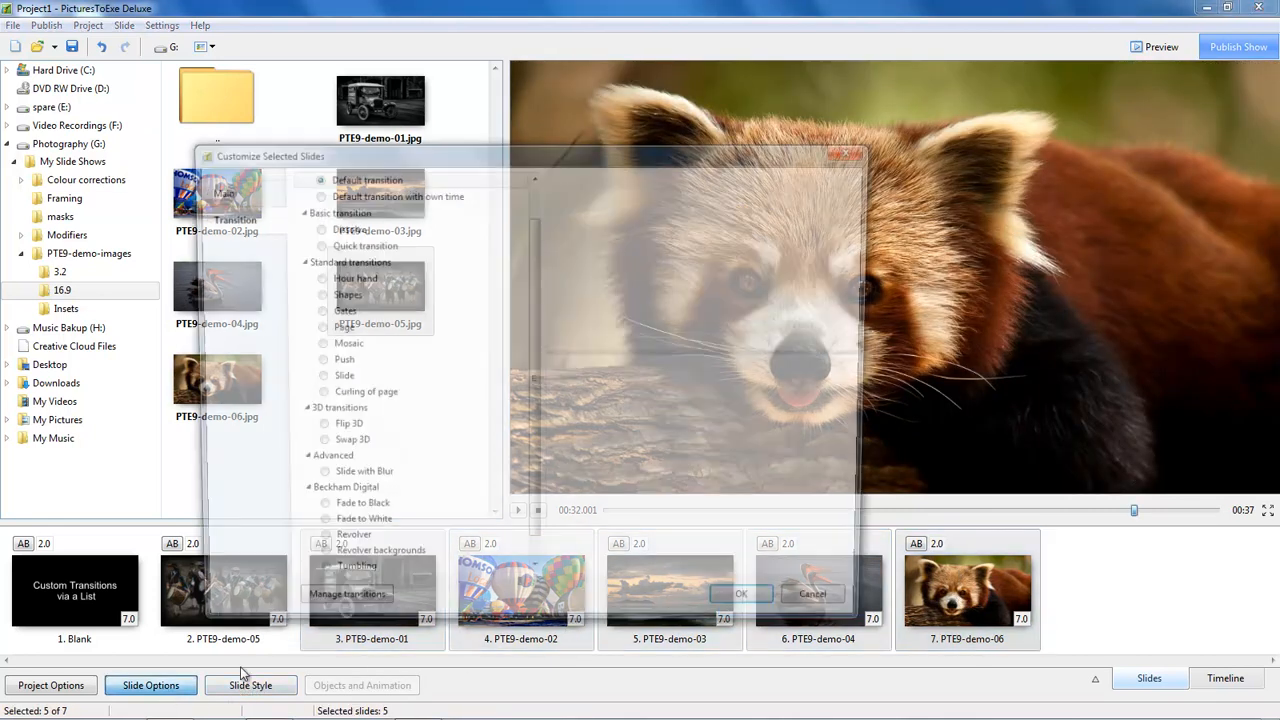
{"action": "left_click", "coordinate": [314, 580]}
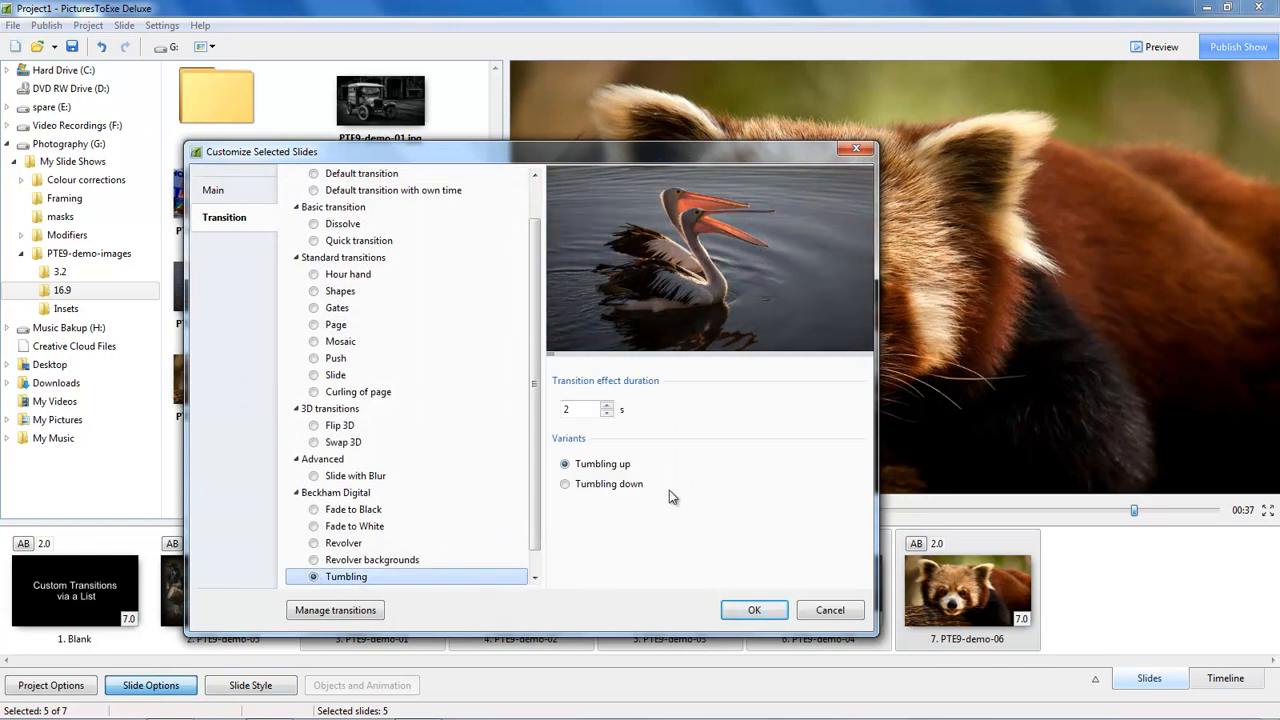
{"action": "left_click_drag", "start_coordinate": [574, 410], "coordinate": [544, 411]}
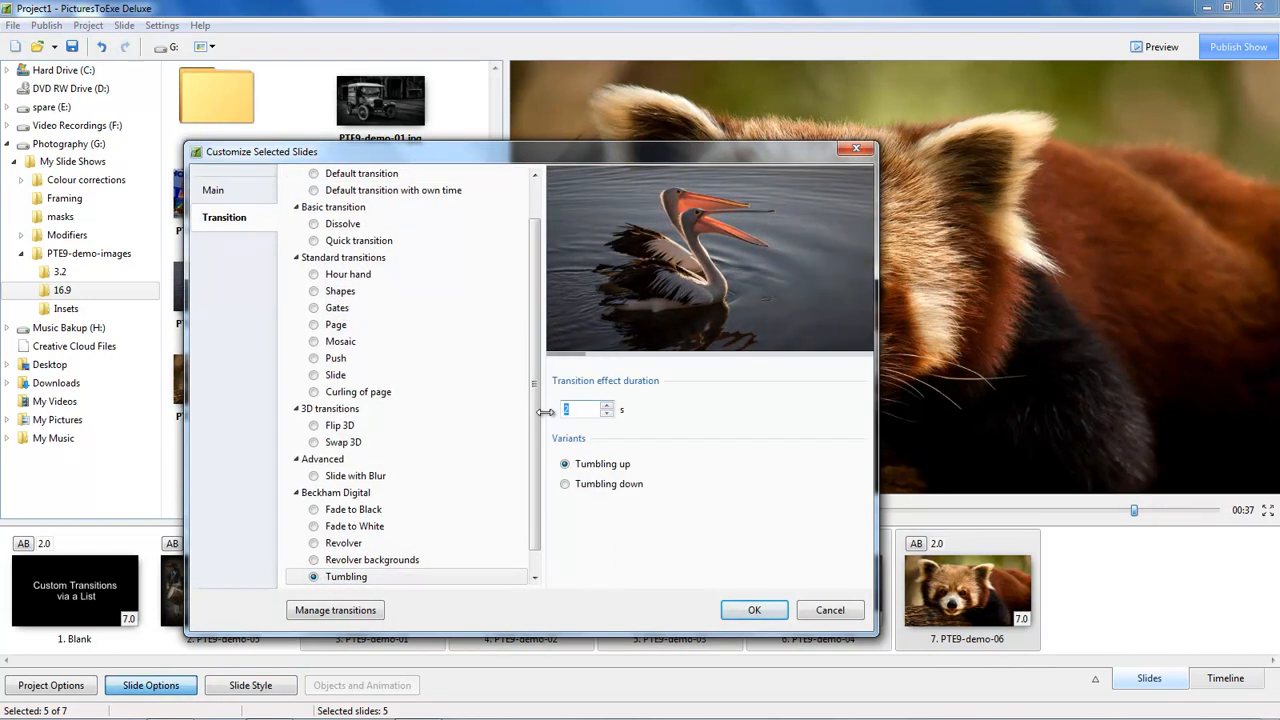
{"action": "type", "text": "5"}
{"action": "left_click", "coordinate": [754, 612]}
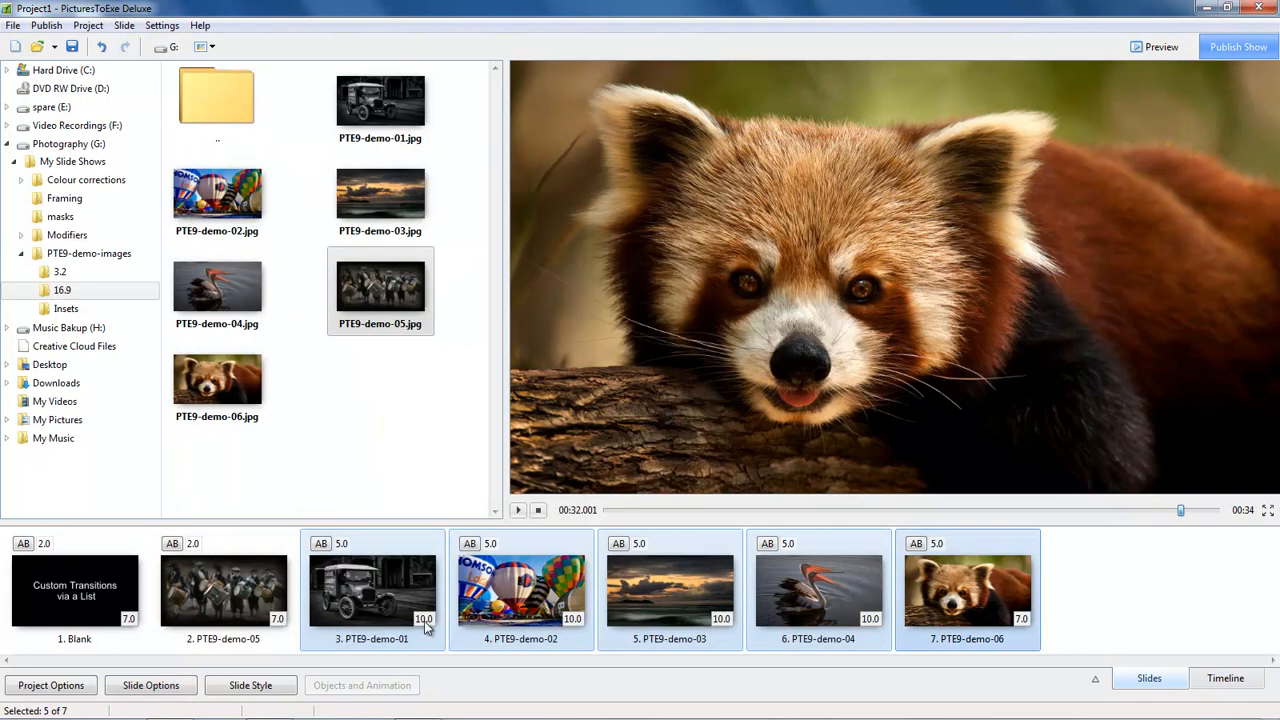
Step: Replay the show from the title slide to review the 5-second transitions
{"action": "left_click", "coordinate": [98, 592]}
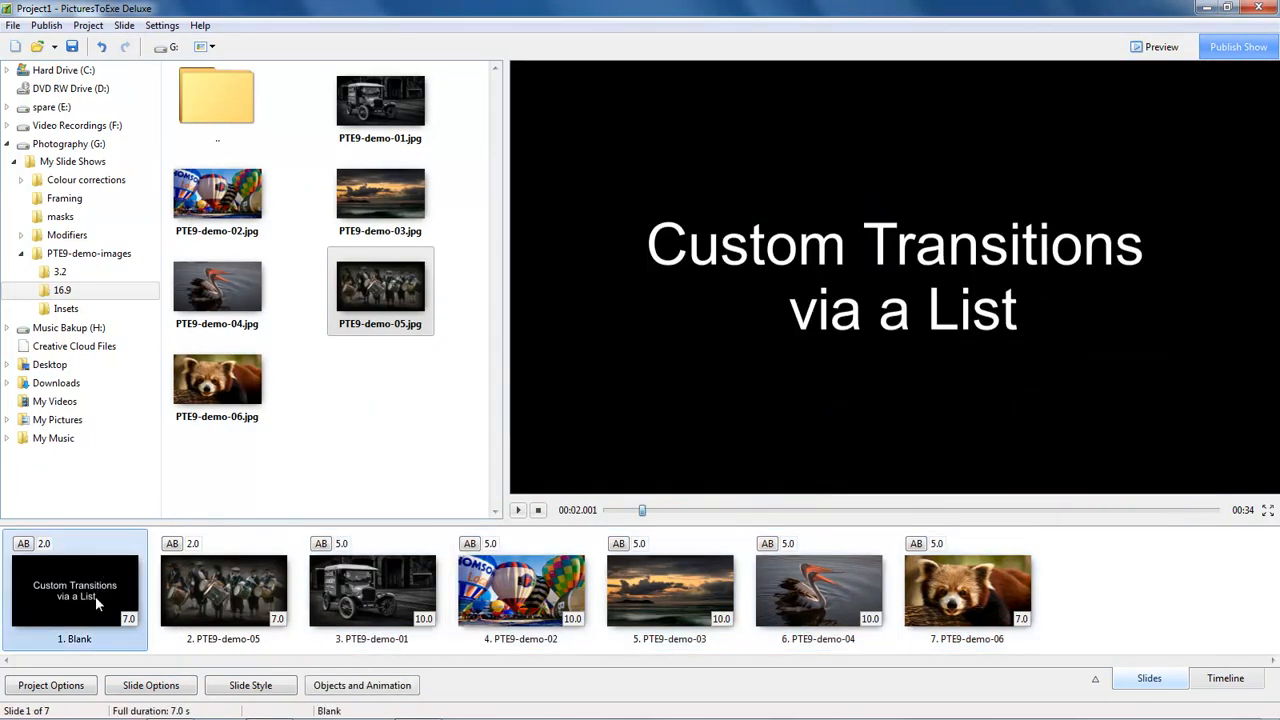
{"action": "left_click", "coordinate": [517, 511]}
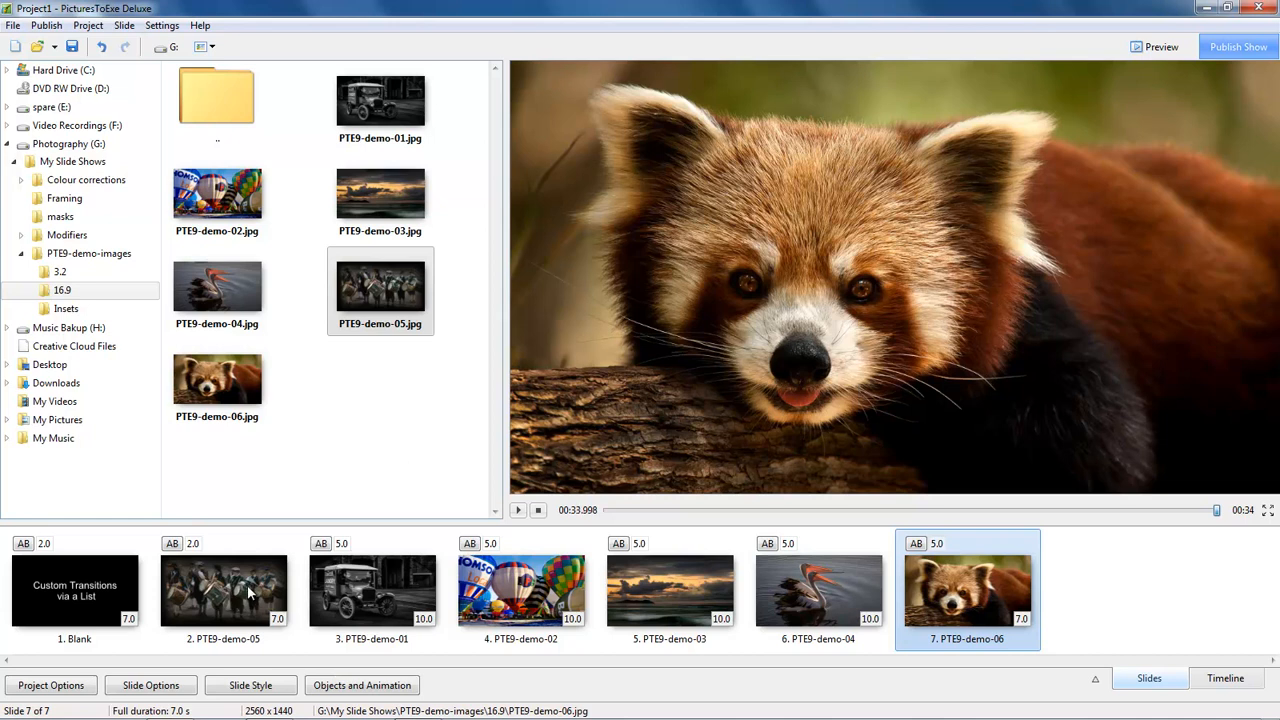
Step: Export slide 7's custom transition as "Tumbling" to the CT folder on the Desktop and accept the slide options
{"action": "left_click", "coordinate": [167, 690]}
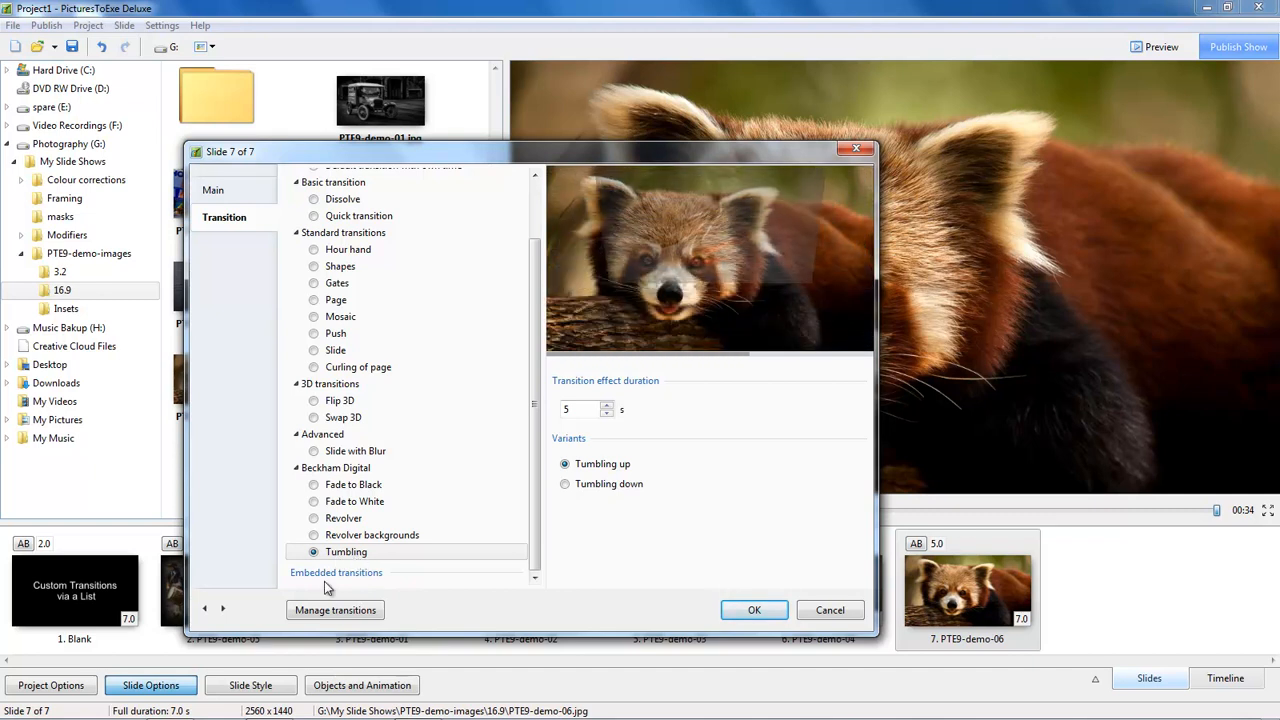
{"action": "left_click", "coordinate": [320, 612]}
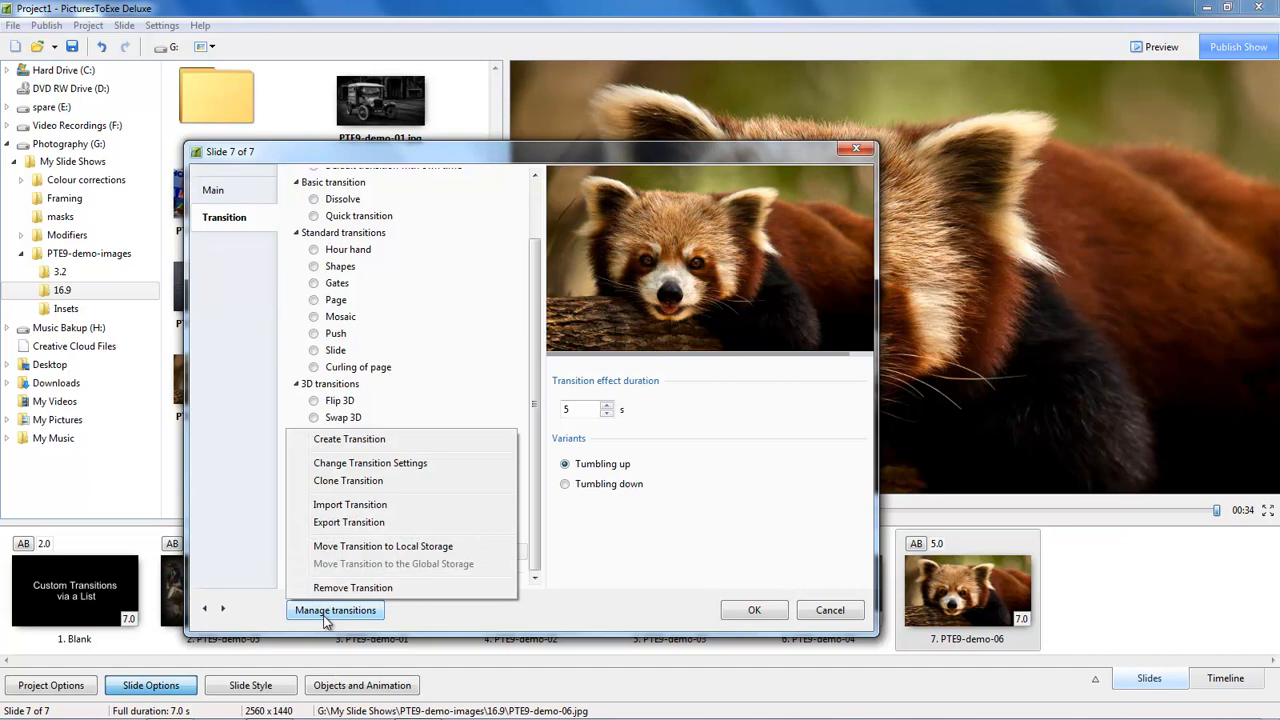
{"action": "left_click", "coordinate": [343, 523]}
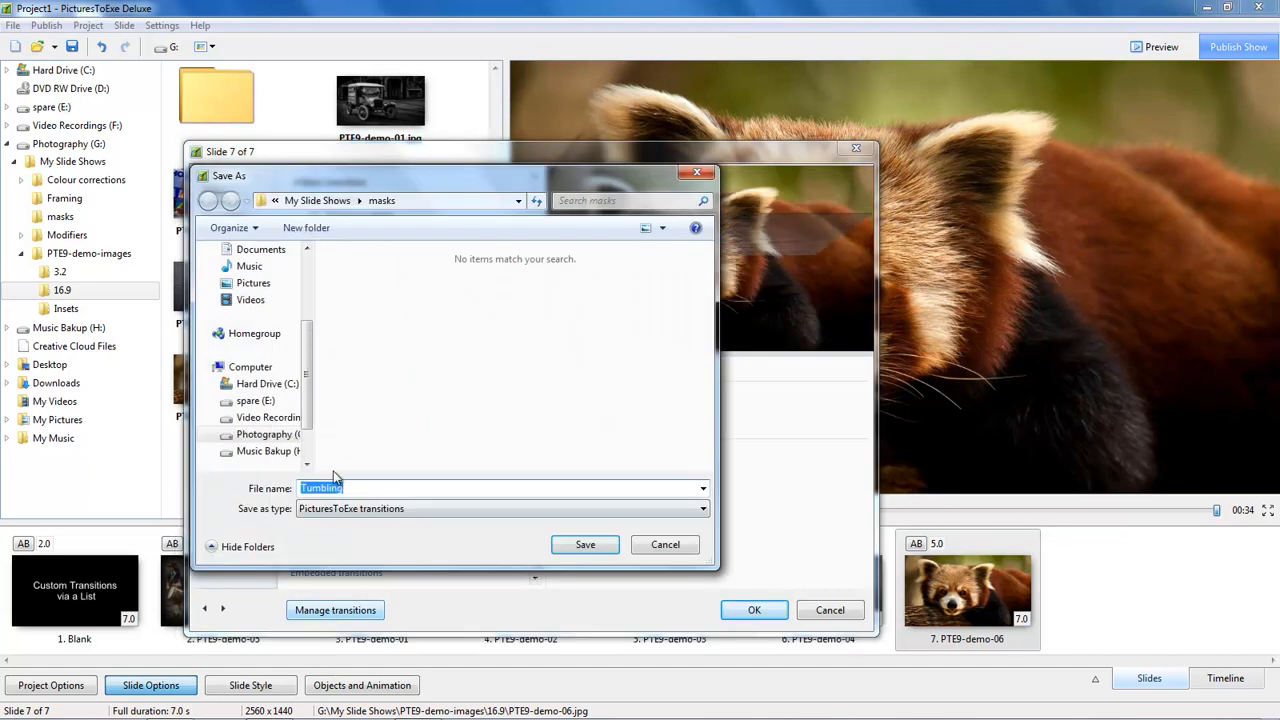
{"action": "left_click_drag", "start_coordinate": [308, 337], "coordinate": [323, 271]}
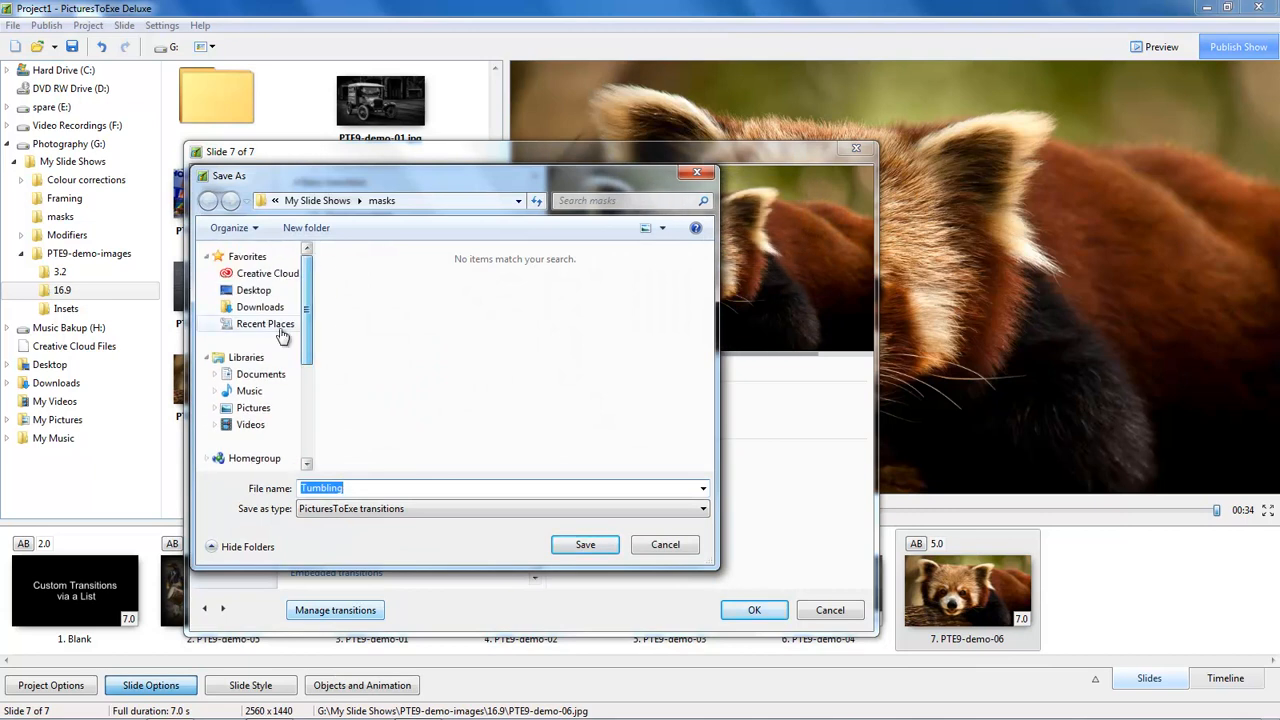
{"action": "left_click", "coordinate": [252, 290]}
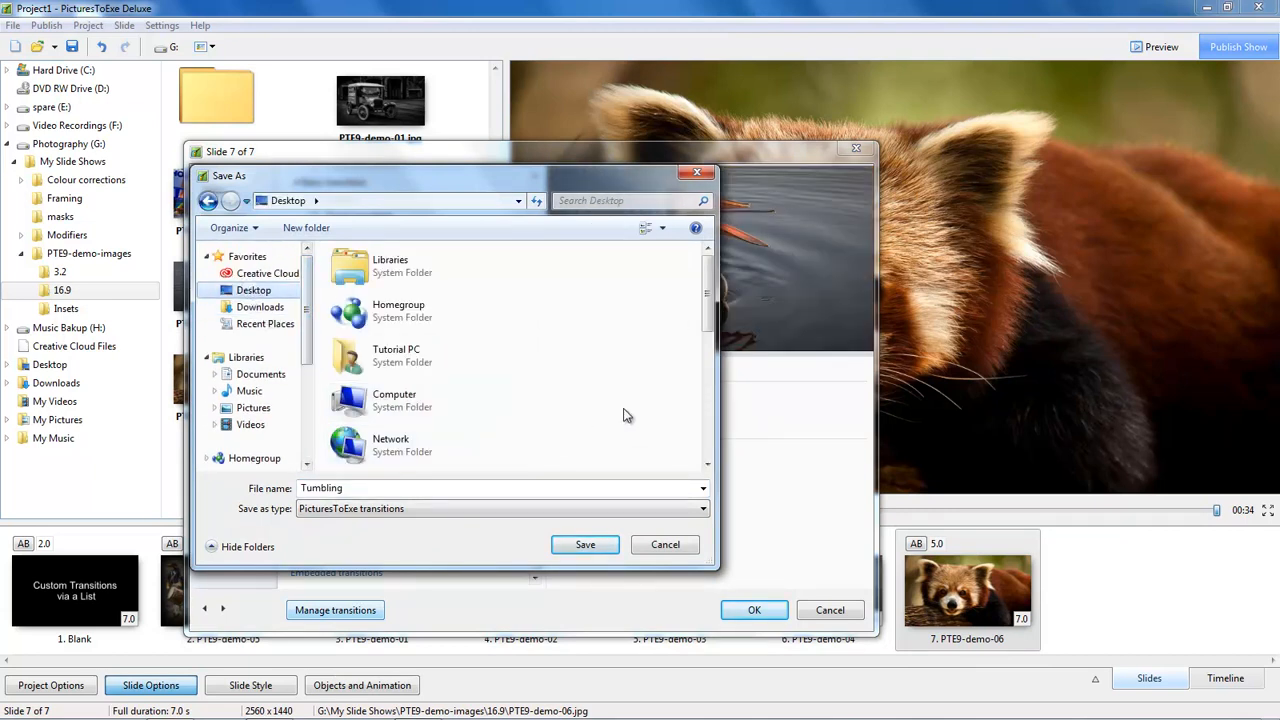
{"action": "left_click_drag", "start_coordinate": [705, 325], "coordinate": [705, 387]}
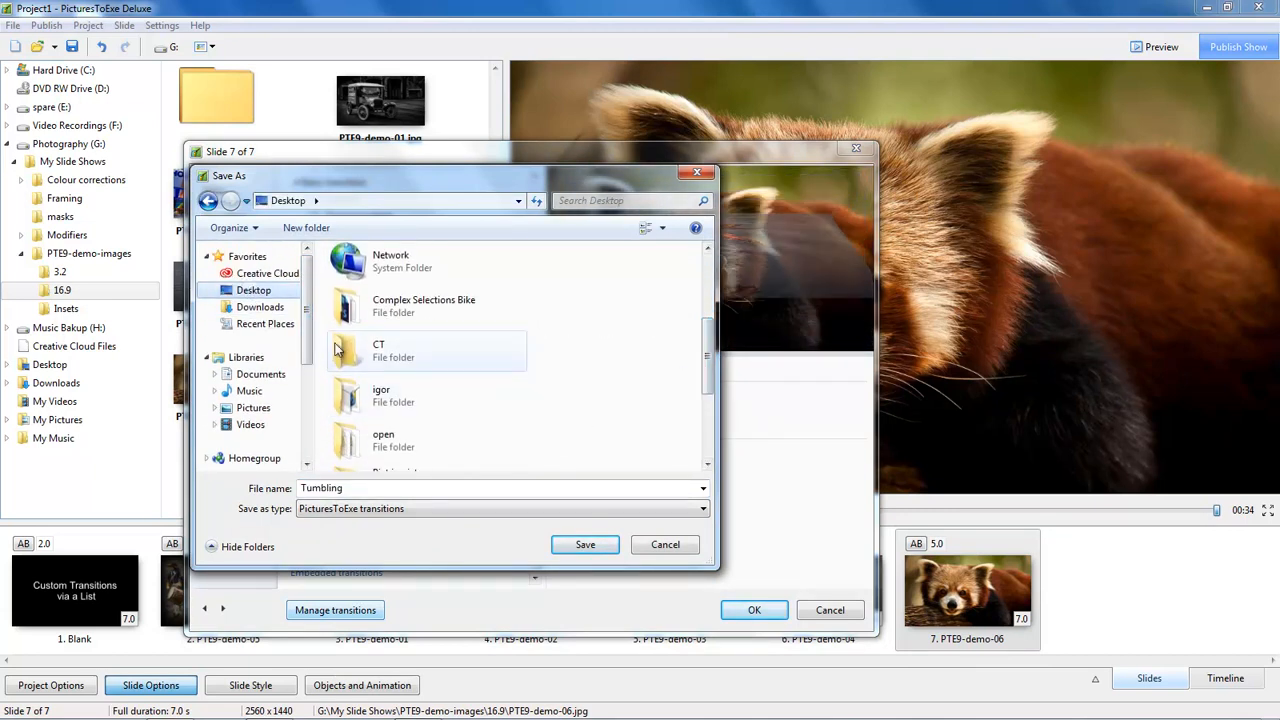
{"action": "left_click", "coordinate": [350, 350]}
{"action": "double_click", "coordinate": [350, 350]}
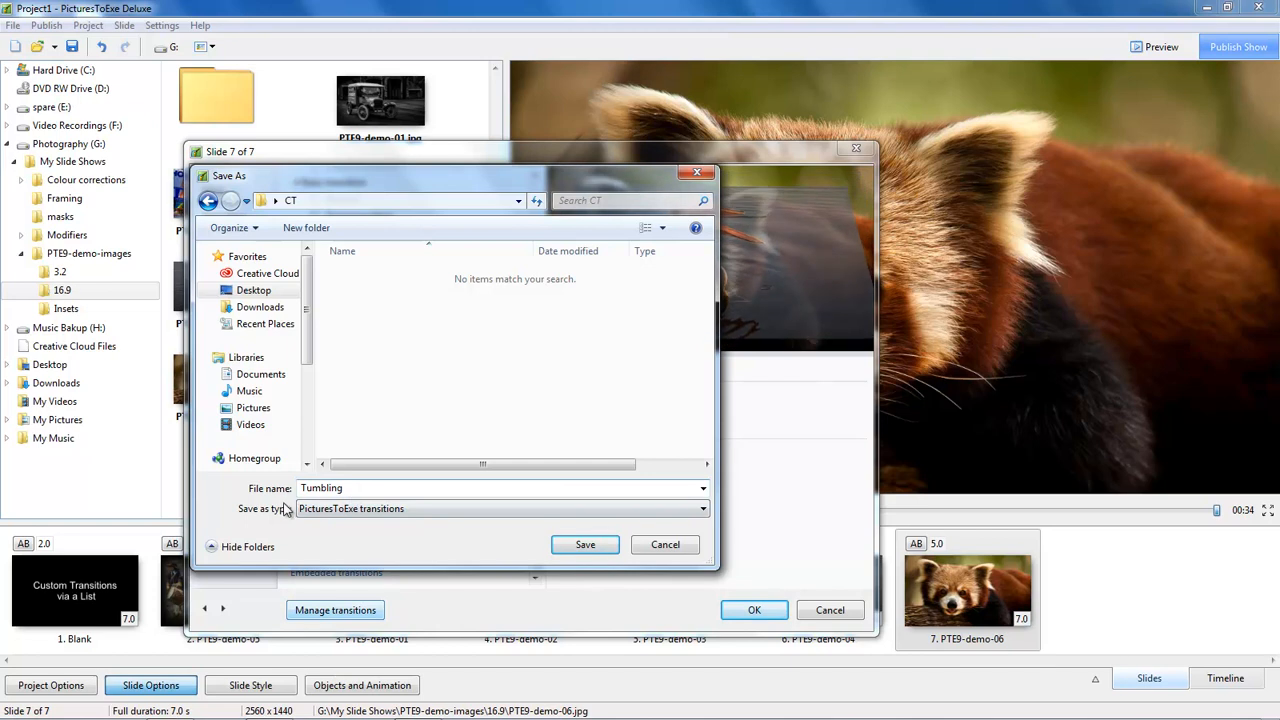
{"action": "left_click", "coordinate": [586, 544]}
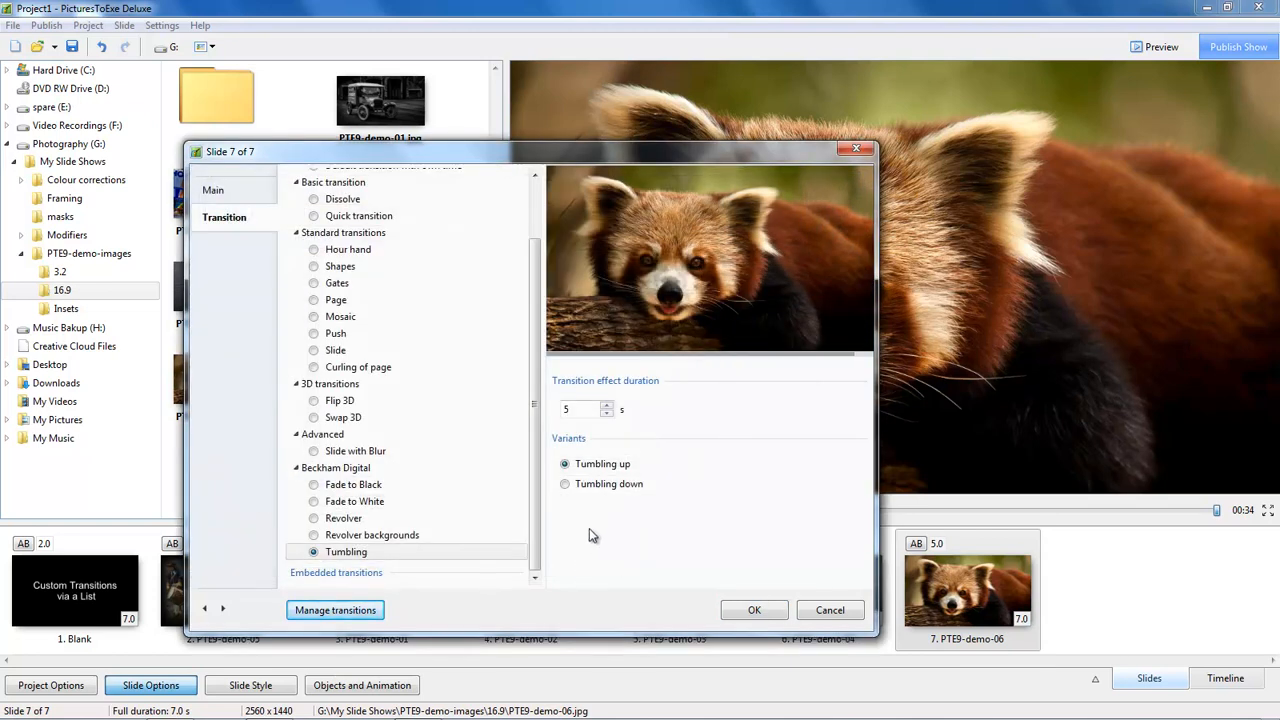
{"action": "left_click", "coordinate": [755, 612]}
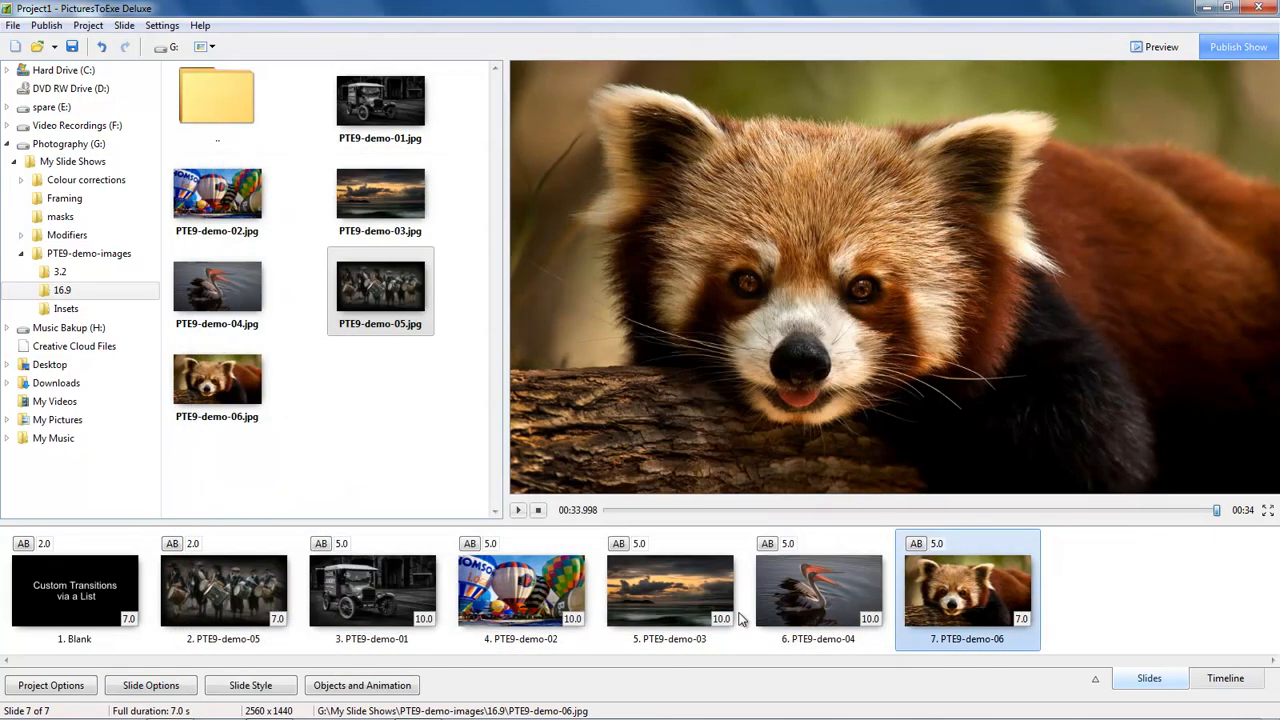